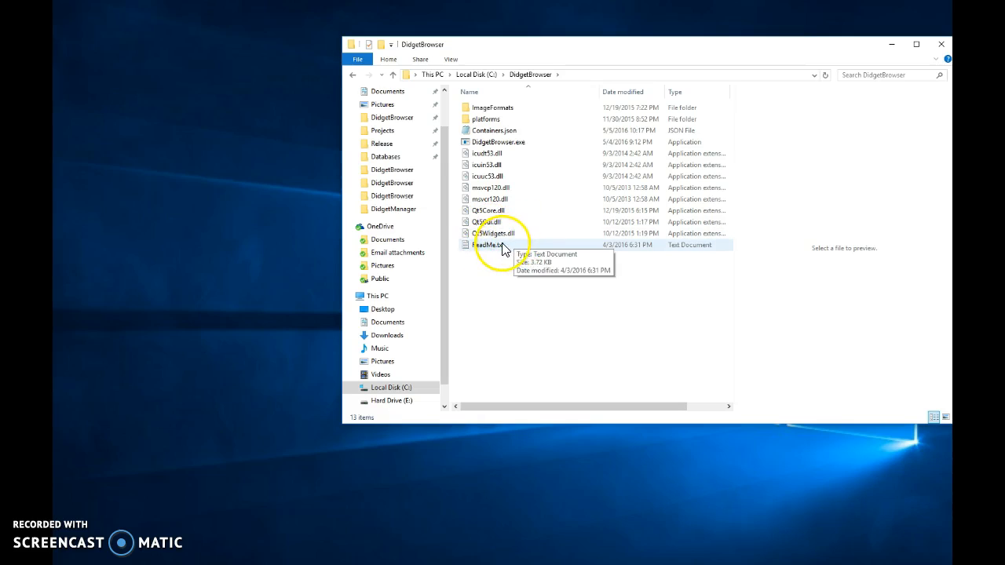
- Review the container definitions in Containers.json, close the file, and look inside the C:\DidgetDemo folder
double_click(505, 132)
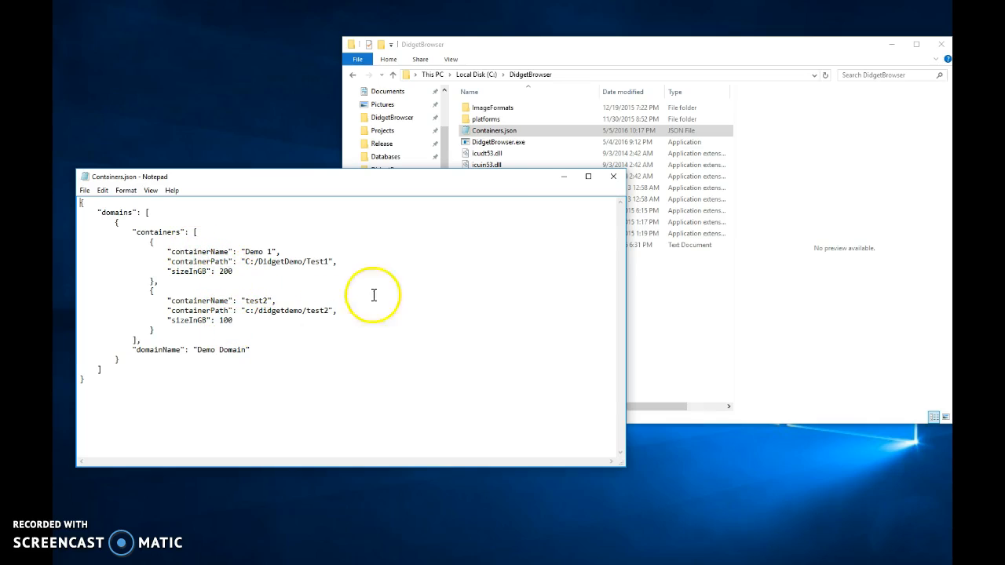
click(617, 179)
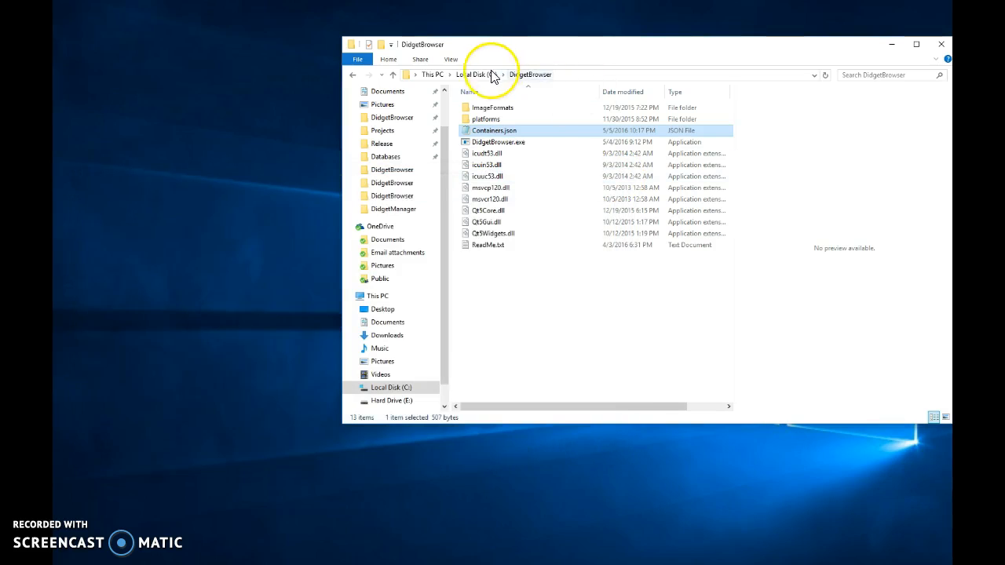
click(475, 75)
click(491, 132)
double_click(493, 137)
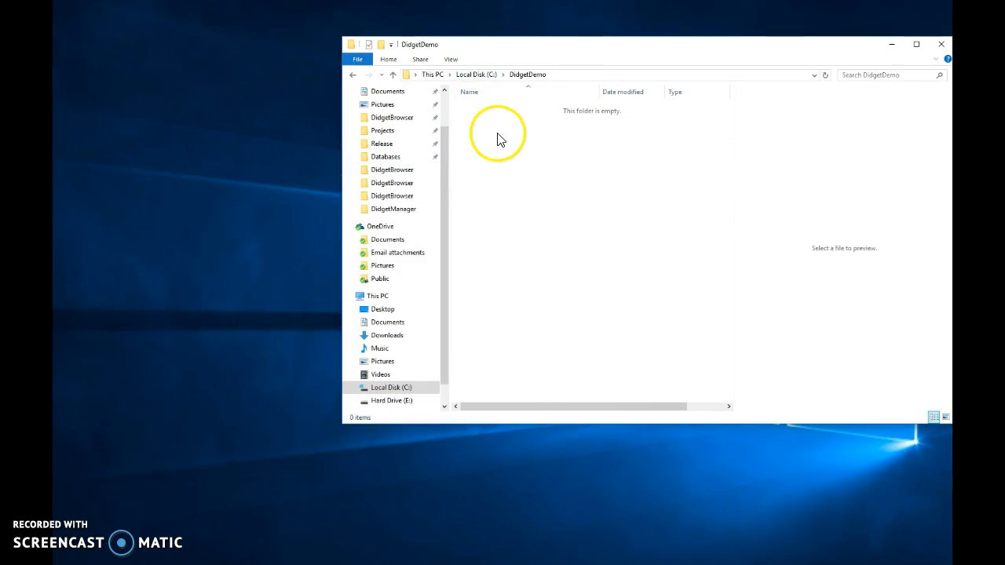
- Launch DidgetBrowser.exe from the C:\DidgetBrowser folder and view the details of the Demo 1 container
click(479, 76)
double_click(504, 121)
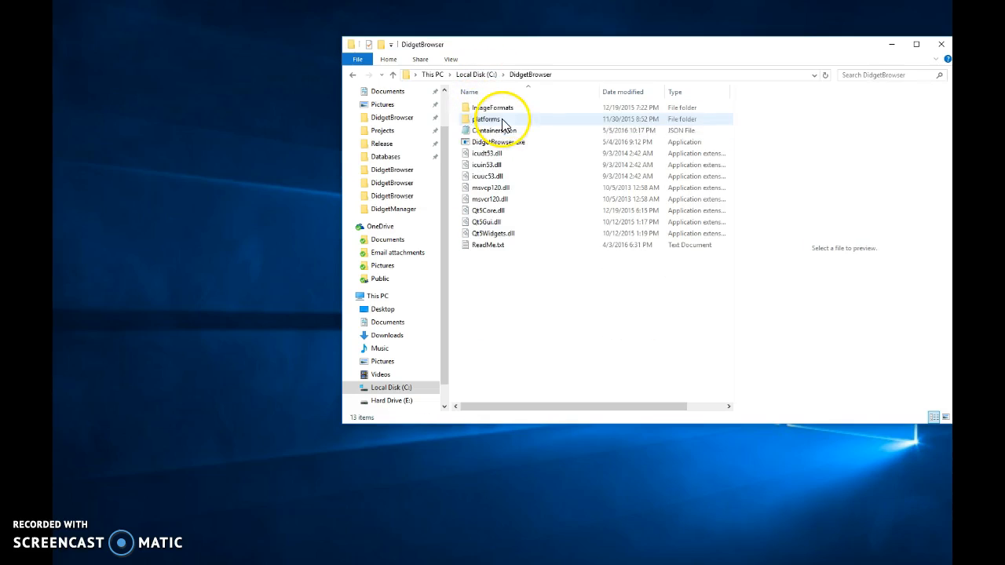
double_click(503, 145)
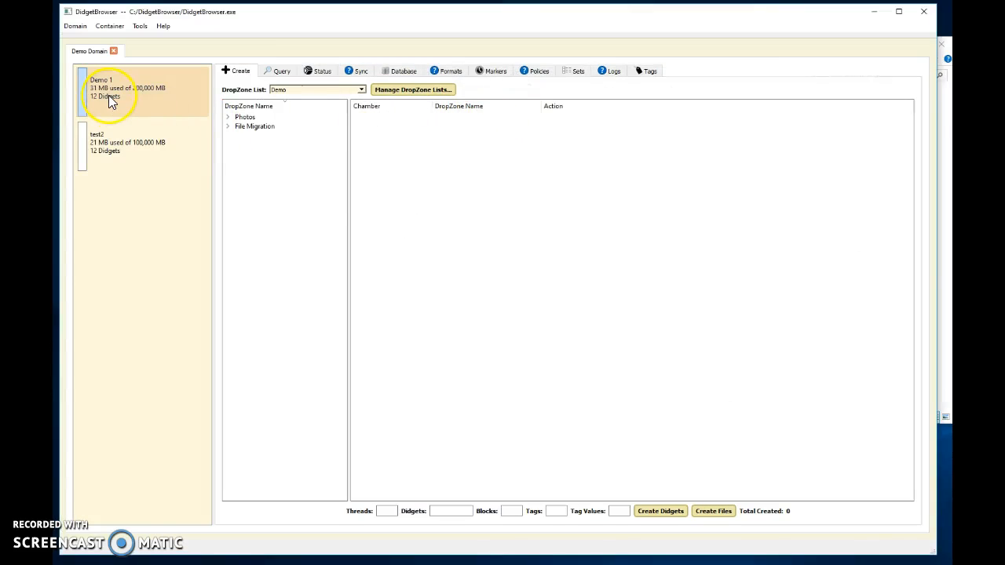
mouse_move(103, 99)
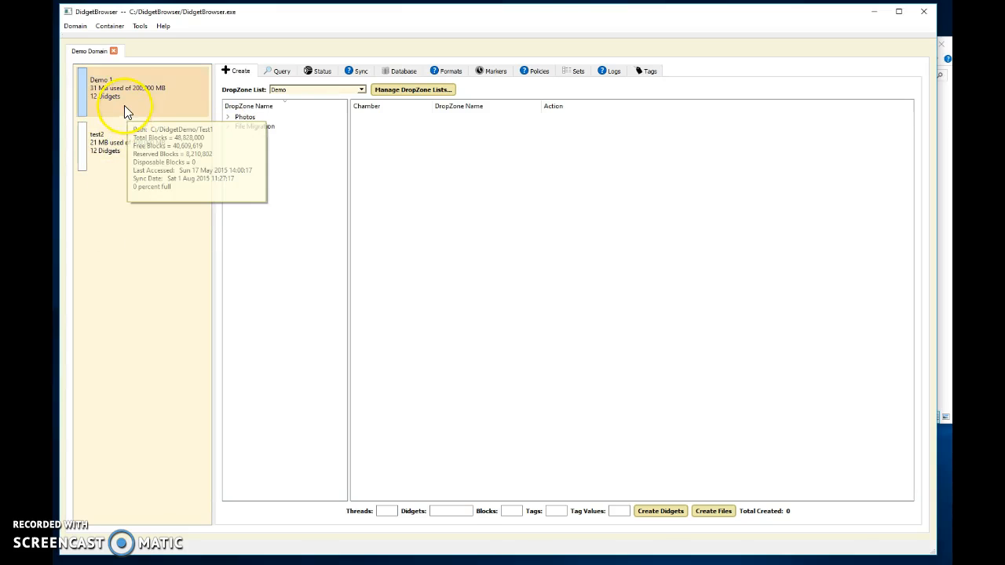
- Examine the size and storage type options for creating a container, and cancel without creating one
right_click(116, 226)
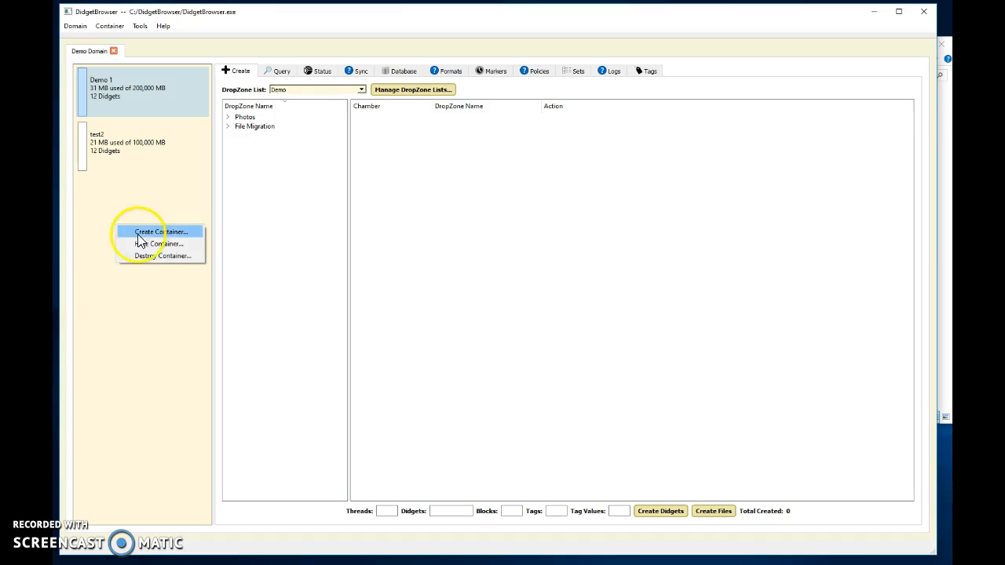
click(154, 234)
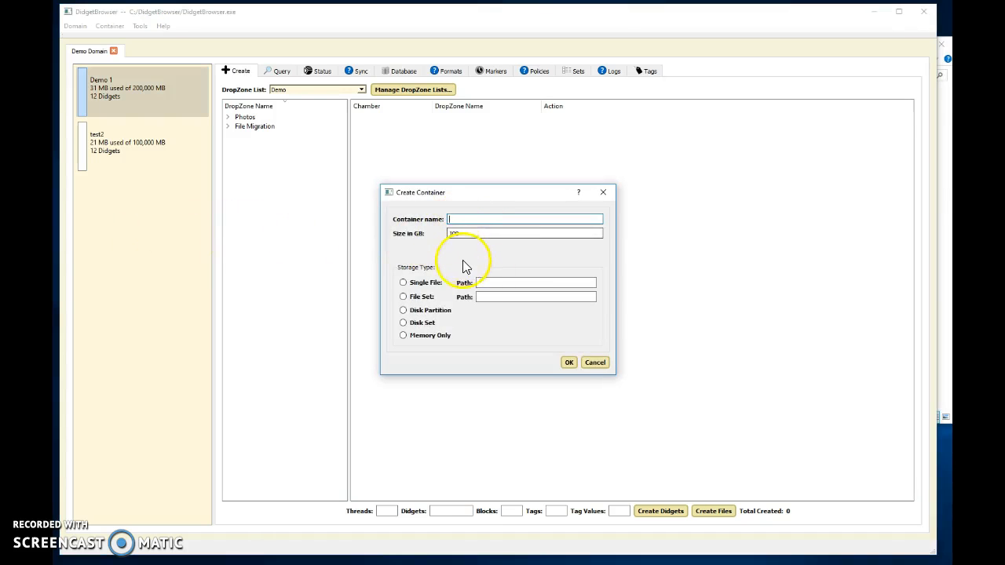
click(595, 363)
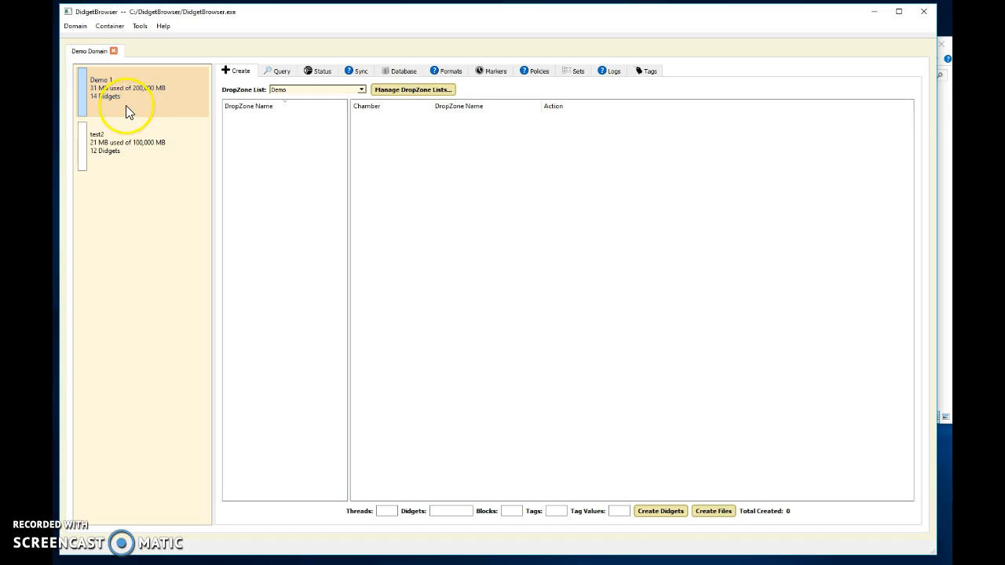
- Create a Private drop zone named "File Migration" in Demo 1, with the Didget type File, All Types
mouse_move(129, 98)
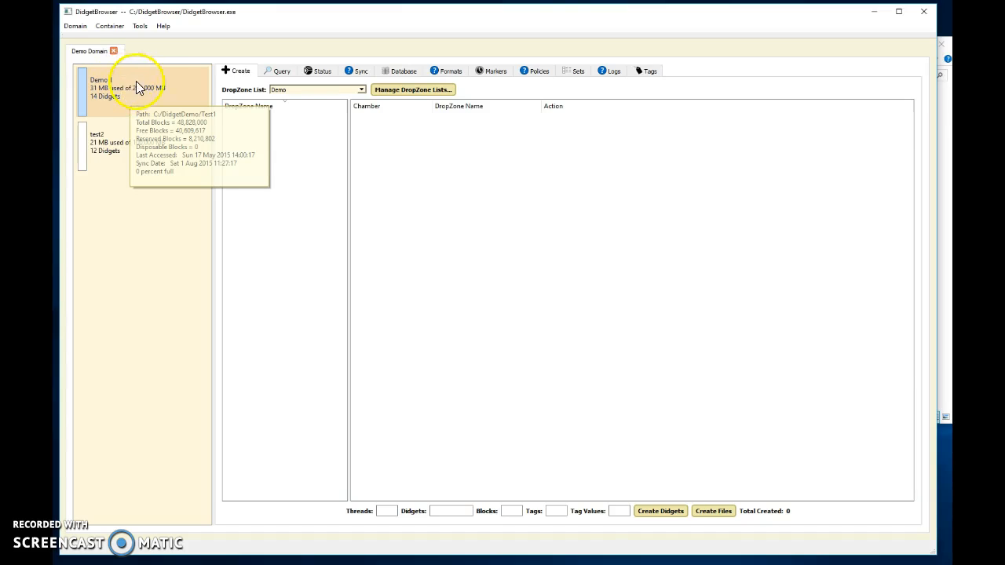
click(235, 73)
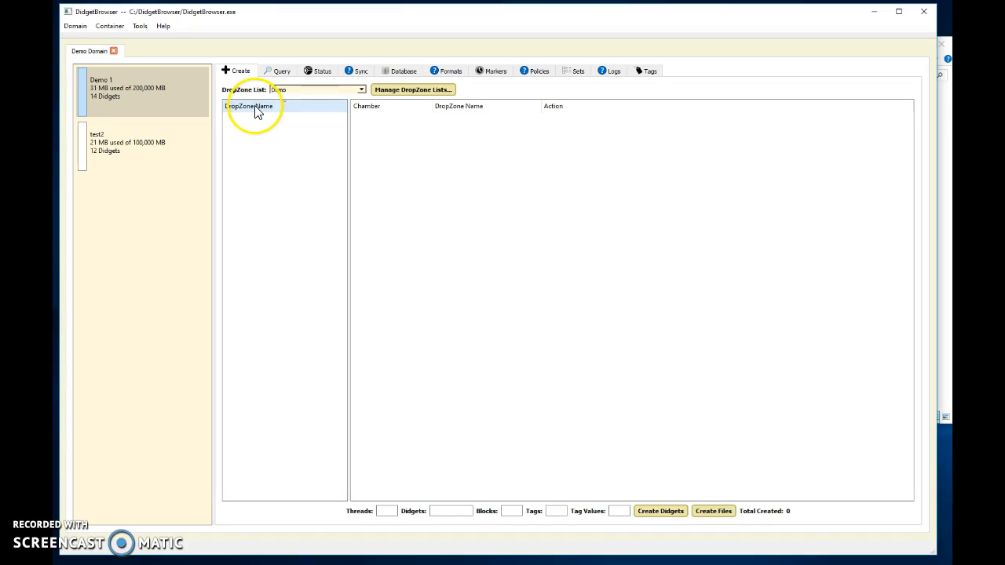
right_click(262, 179)
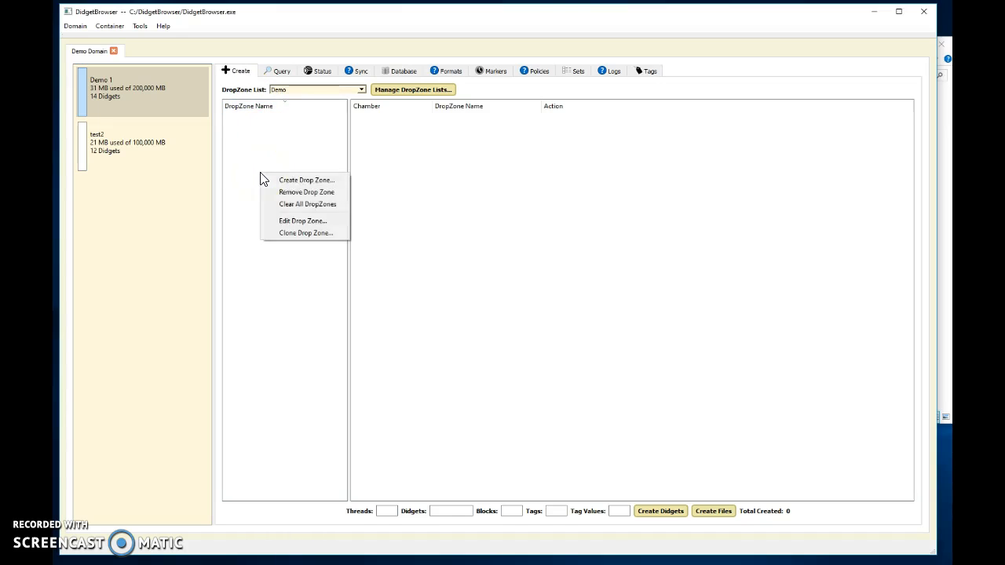
click(302, 185)
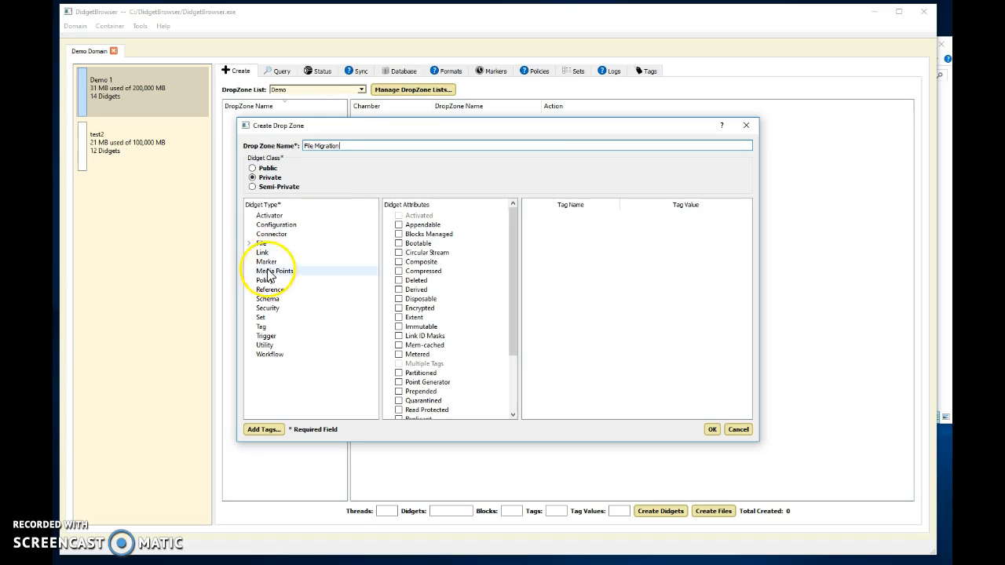
click(256, 243)
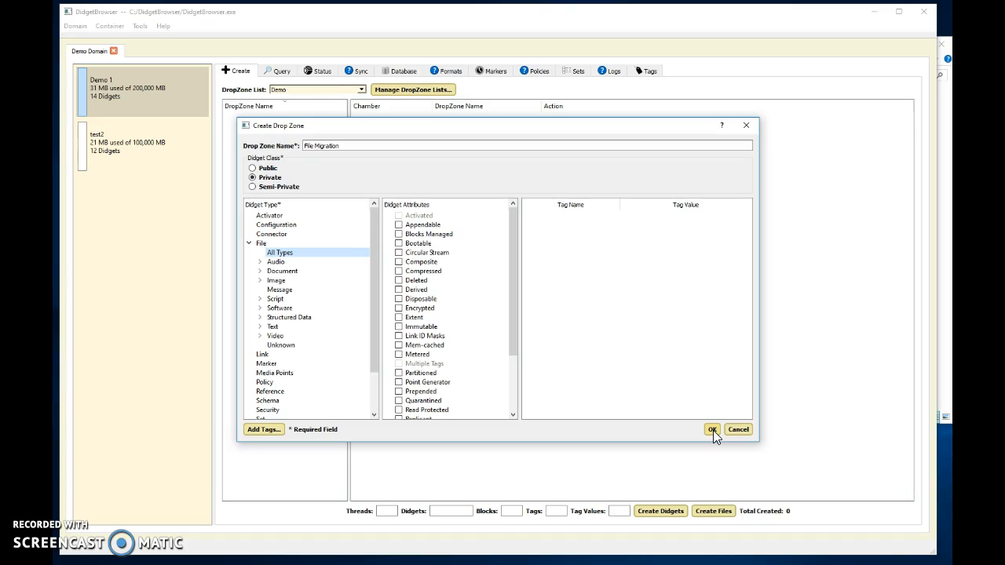
click(711, 430)
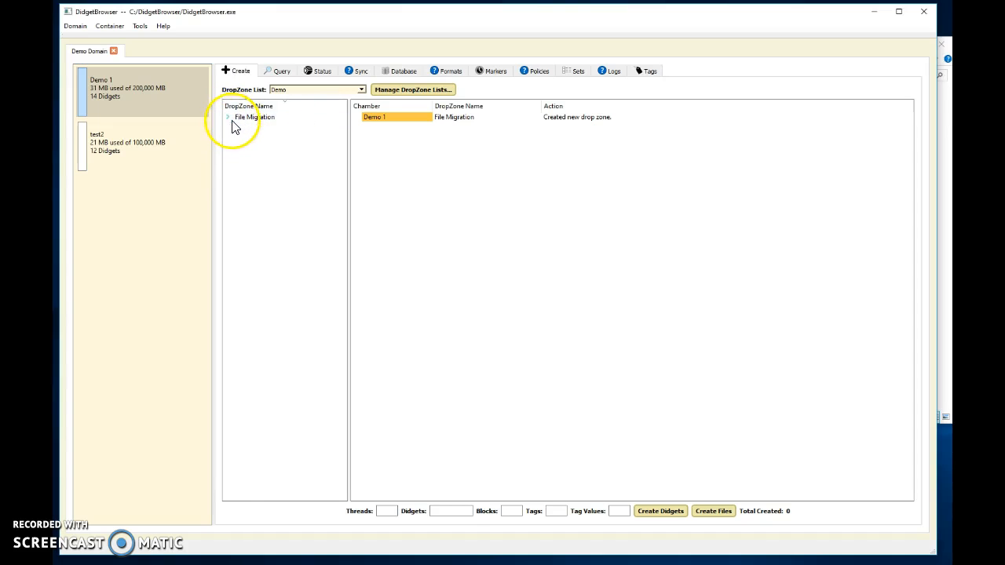
- Switch to File Explorer and import the Microsoft SQL Server folder from C:\Program Files into DidgetBrowser's File Migration drop zone
click(948, 227)
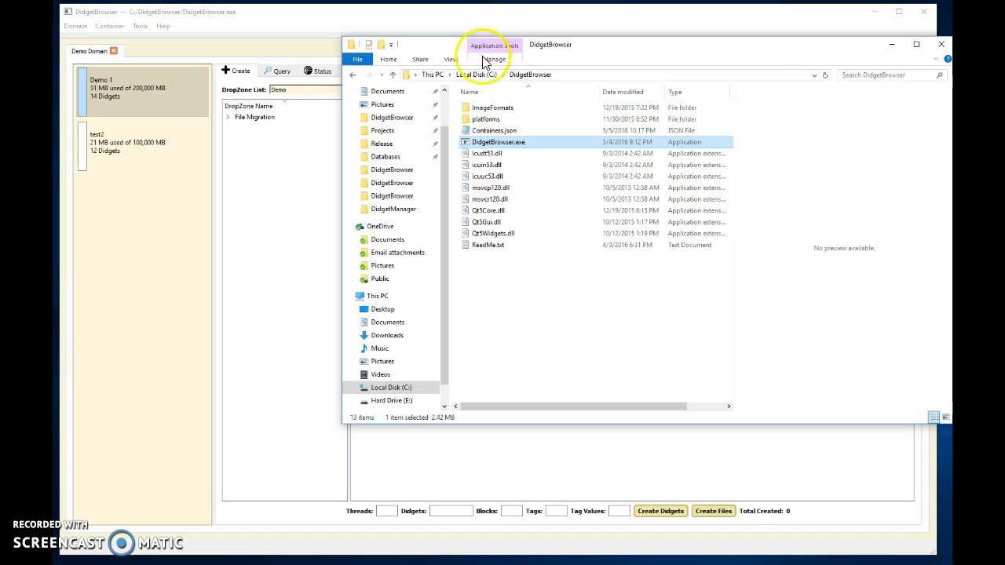
click(473, 76)
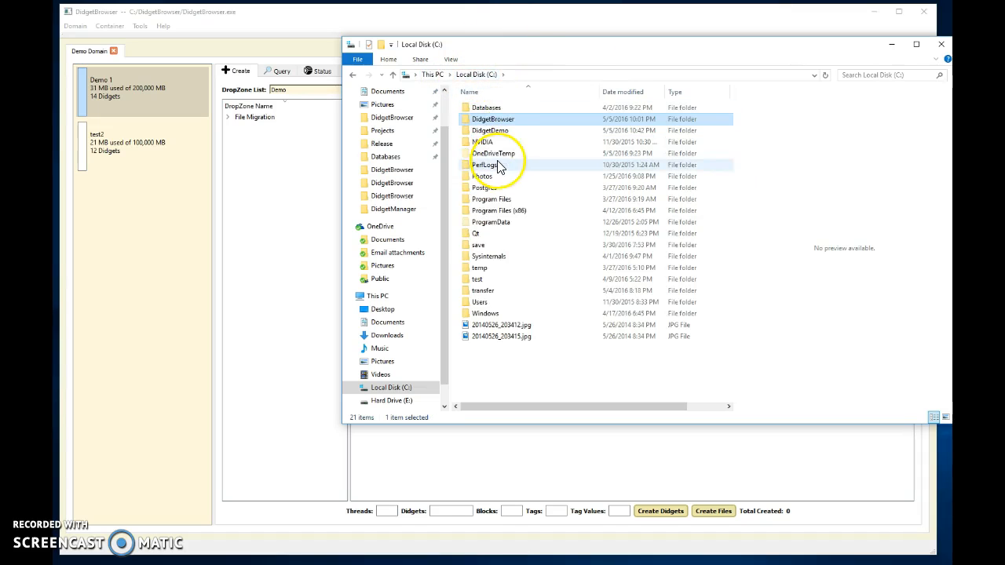
double_click(489, 202)
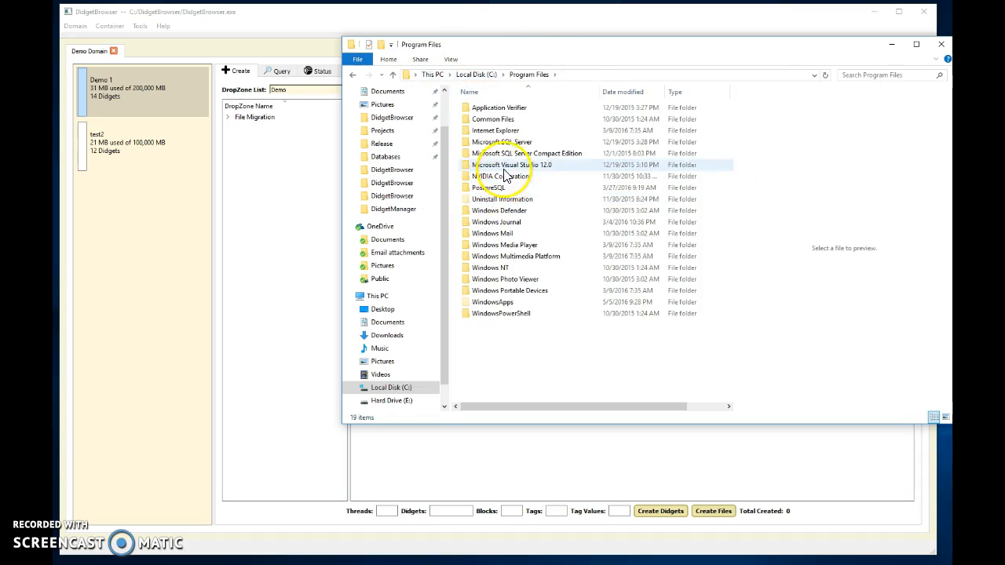
click(522, 143)
drag(522, 147, 256, 126)
click(298, 286)
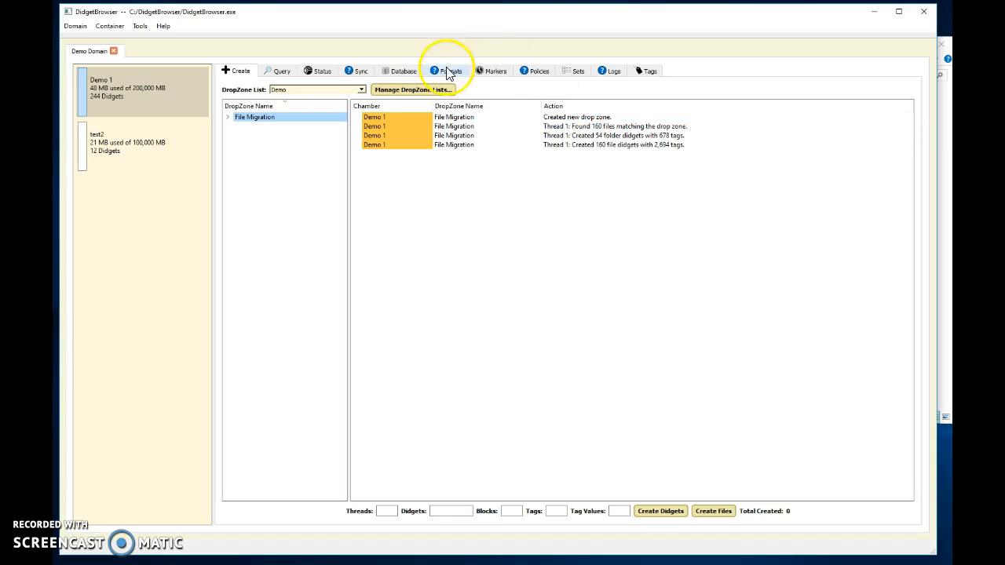
- Create a query named "Everything" covering the Private, Public, Semi-Private and System classes, and run it
click(274, 79)
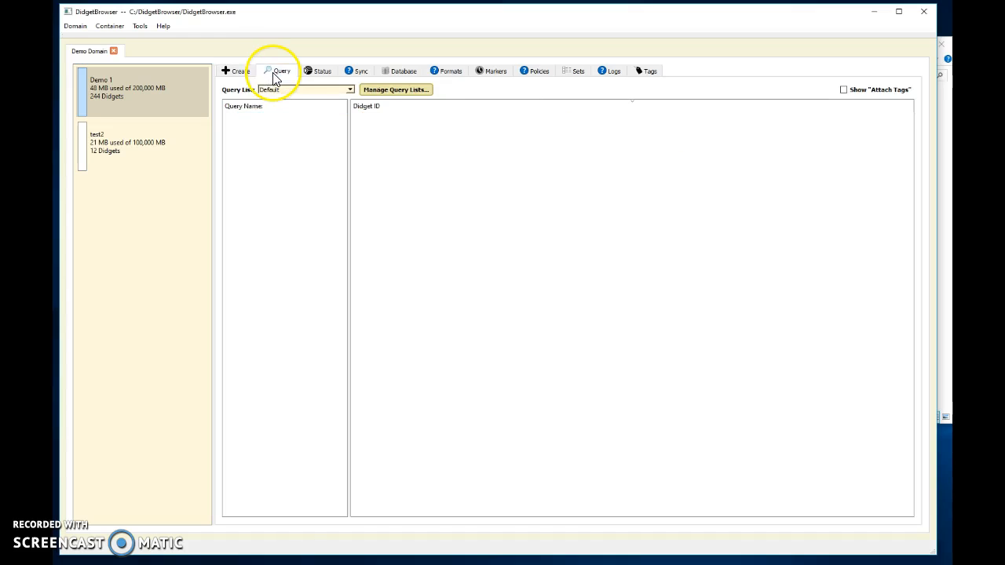
right_click(264, 155)
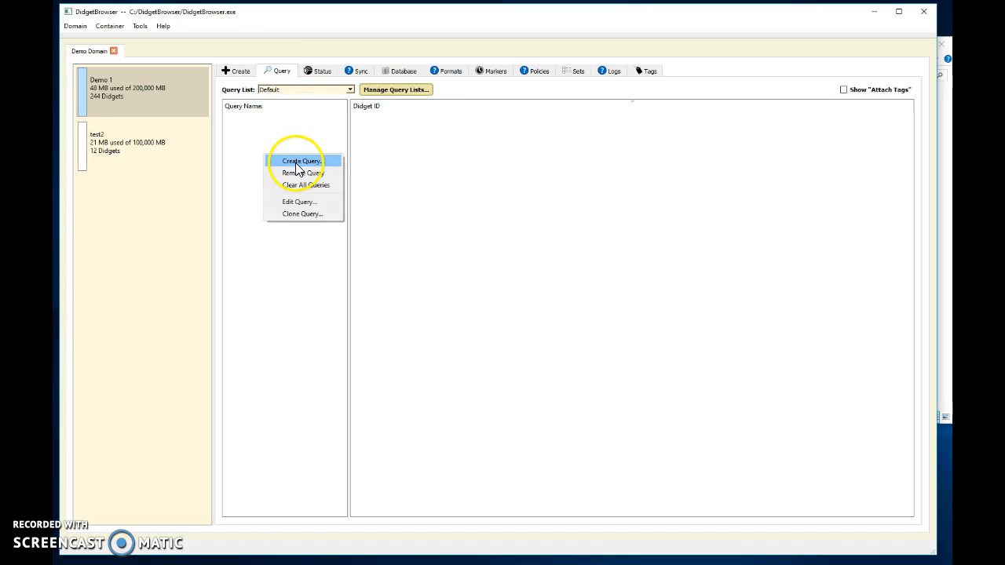
click(299, 162)
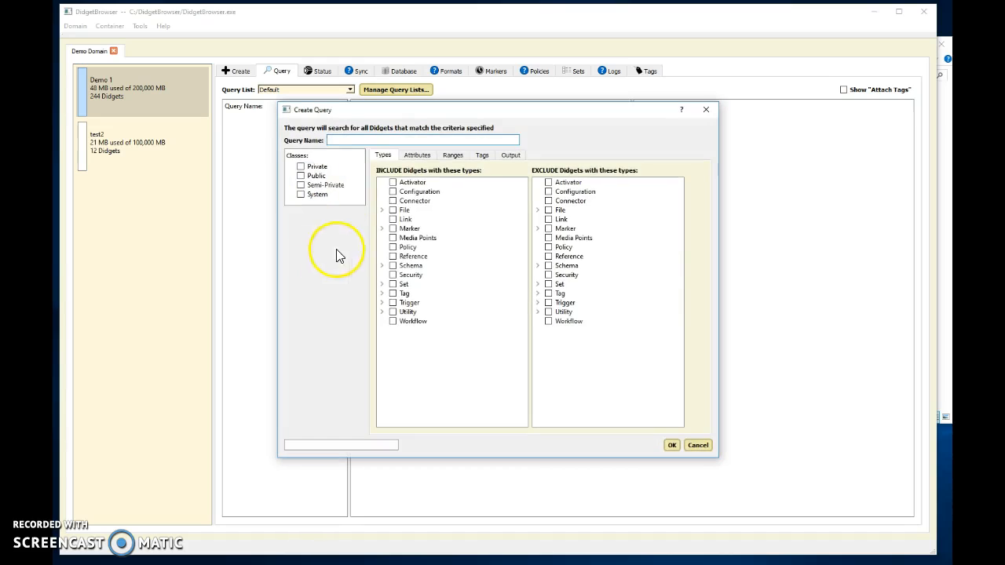
text(Everything)
click(301, 167)
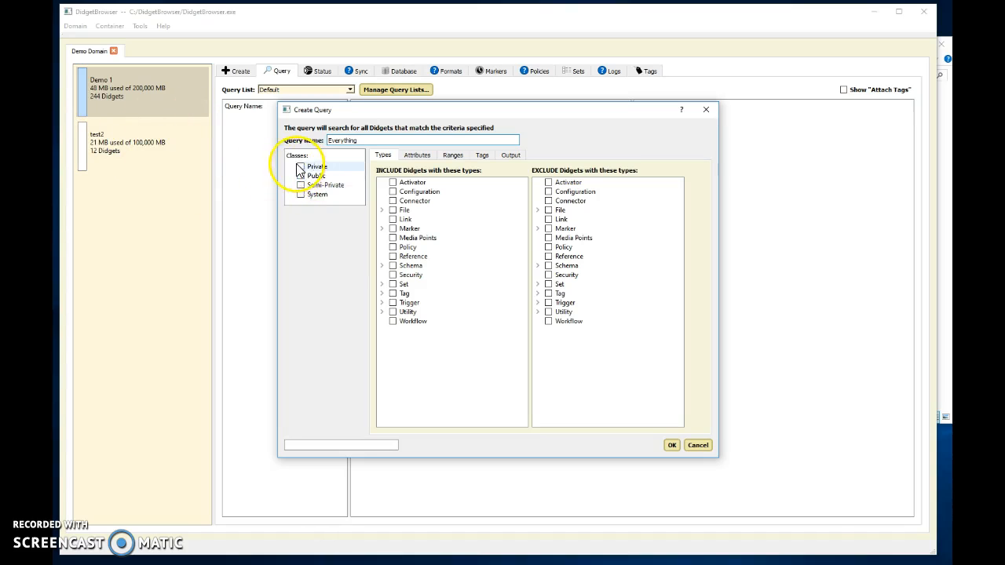
click(301, 175)
click(300, 185)
click(301, 195)
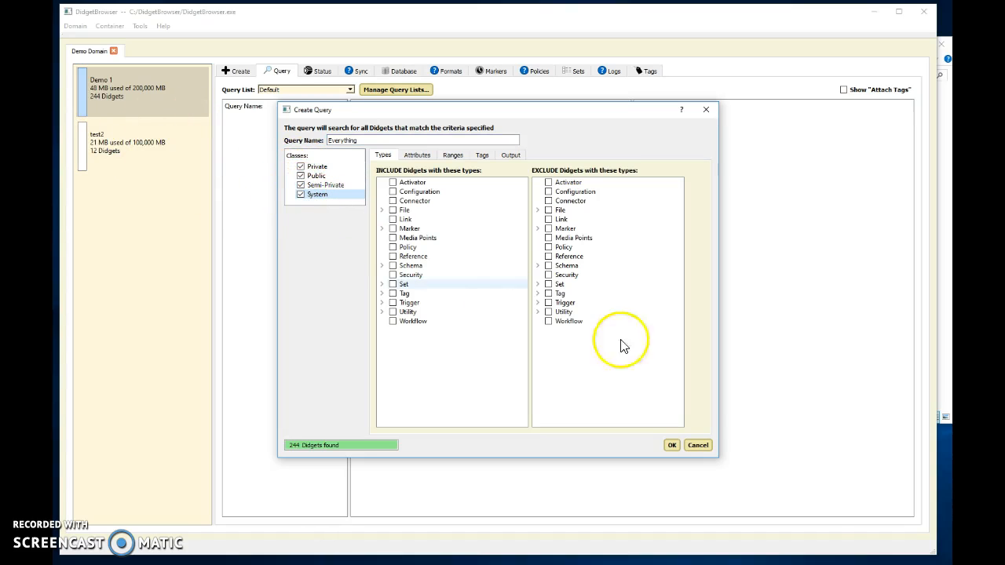
click(672, 445)
click(259, 118)
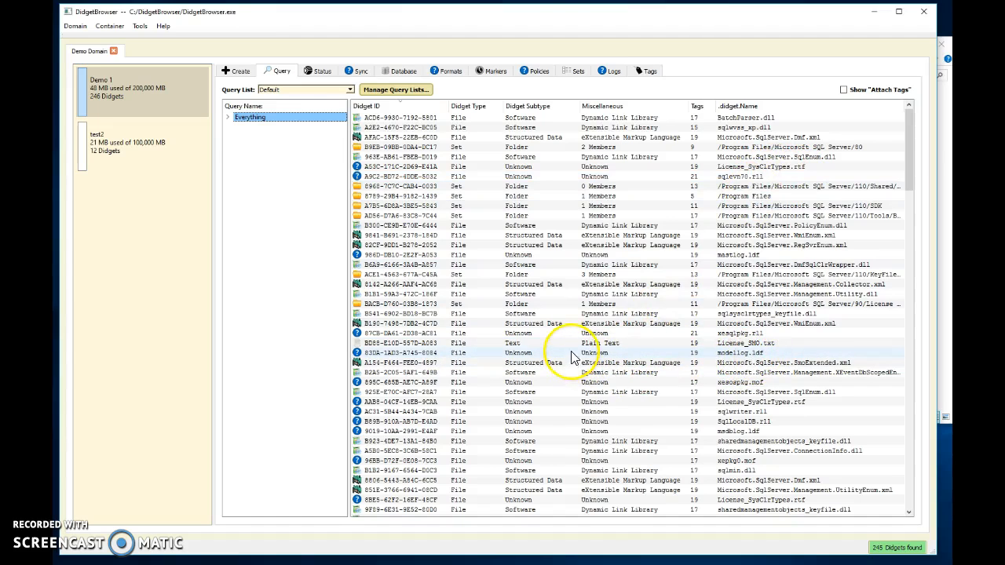
- Inspect the properties of sqlsysclrtypes_keyfile.dll, widening the properties window to read the full tag values, and close it
double_click(527, 316)
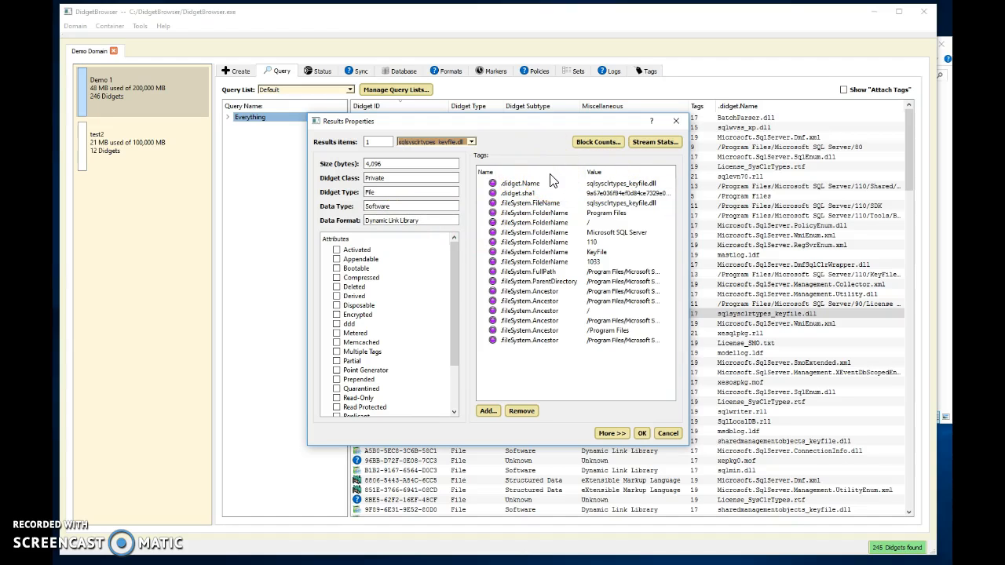
drag(691, 216, 868, 216)
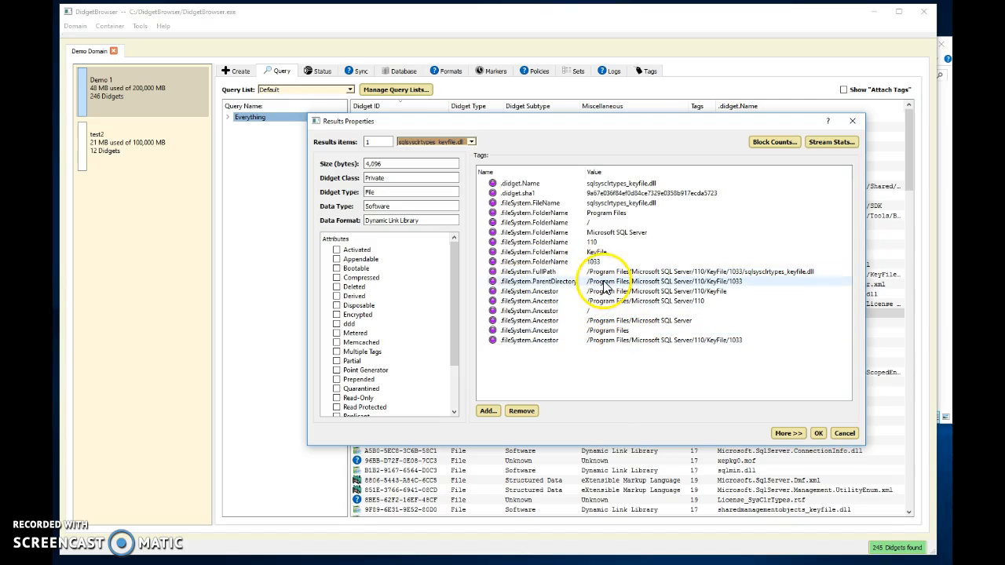
click(852, 121)
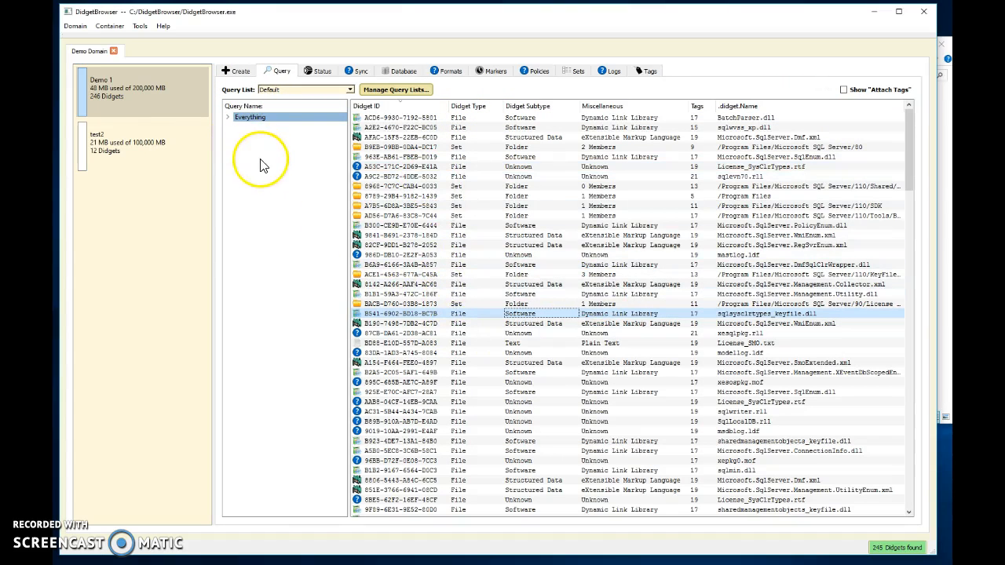
- Create a "Photos" query for Private and Public Didgets of the File type Image, and run both Photos and Everything
right_click(262, 161)
click(290, 168)
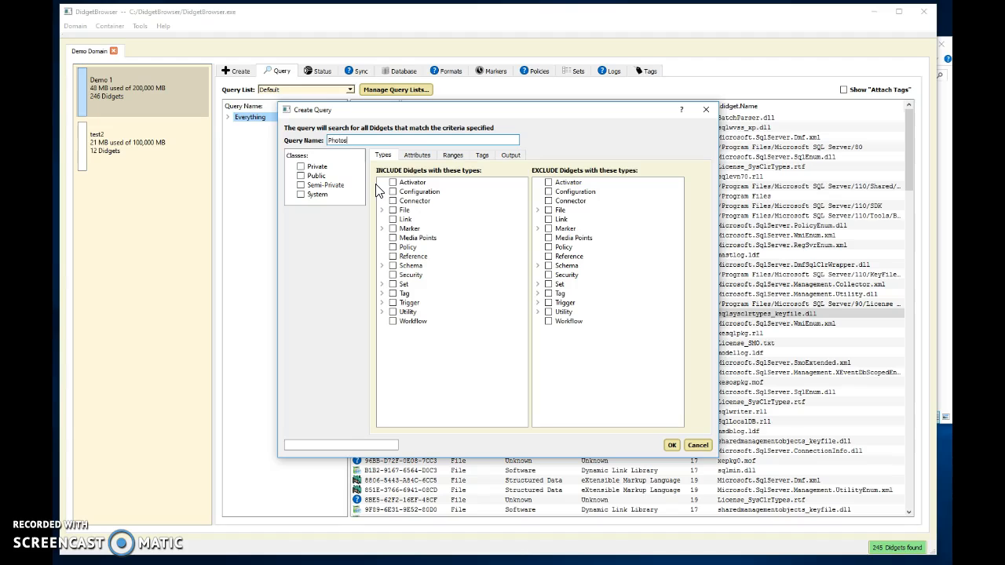
click(300, 166)
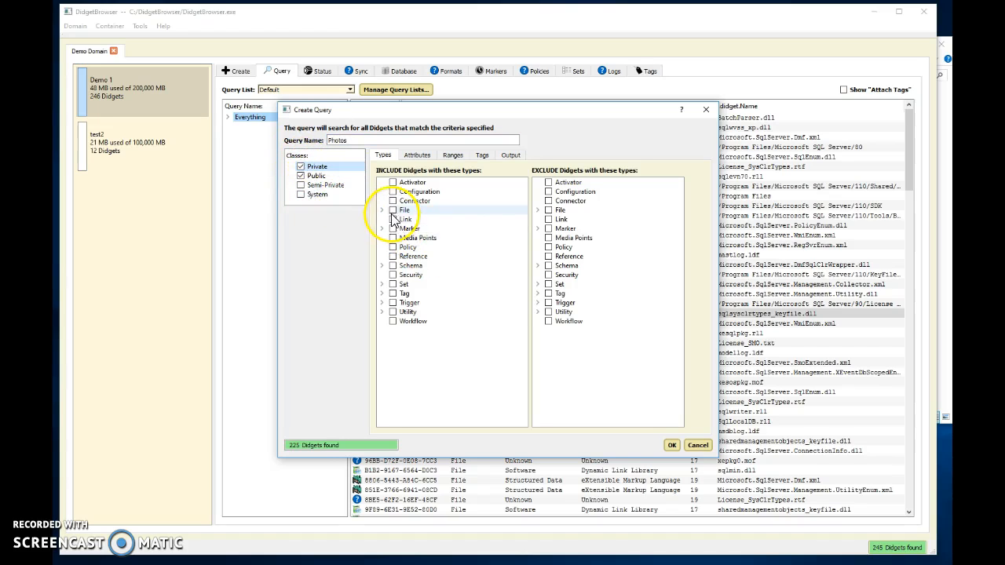
click(382, 210)
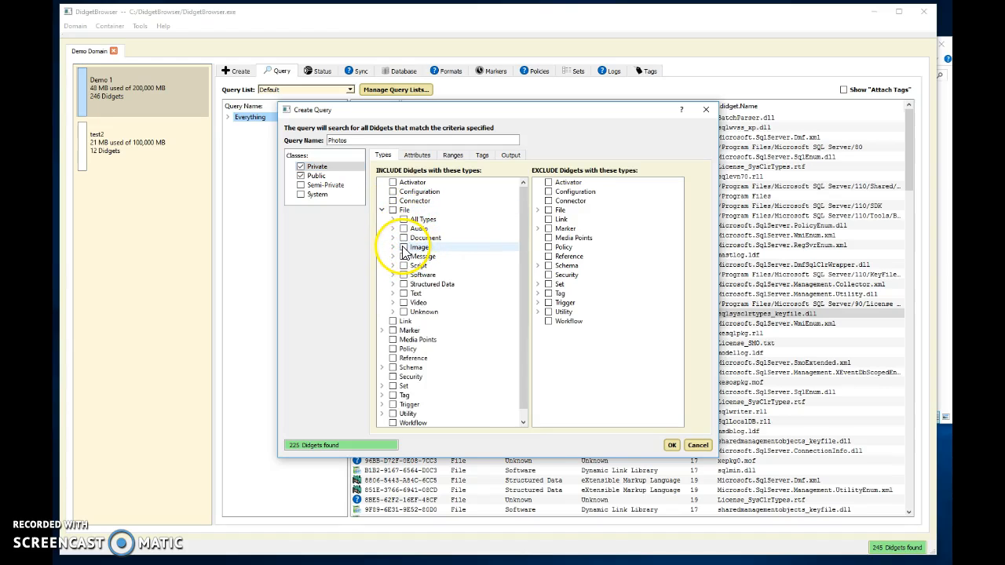
click(404, 248)
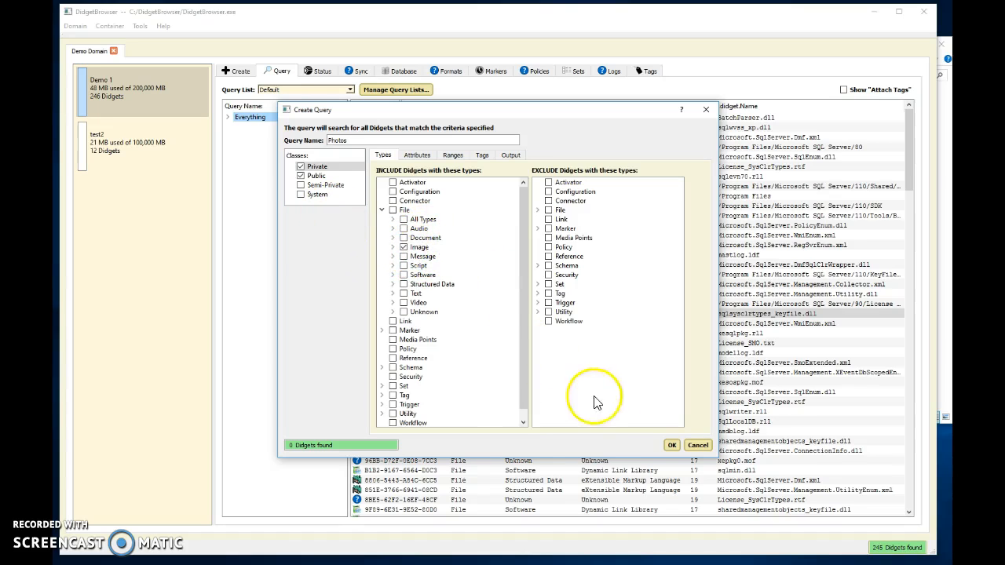
click(672, 445)
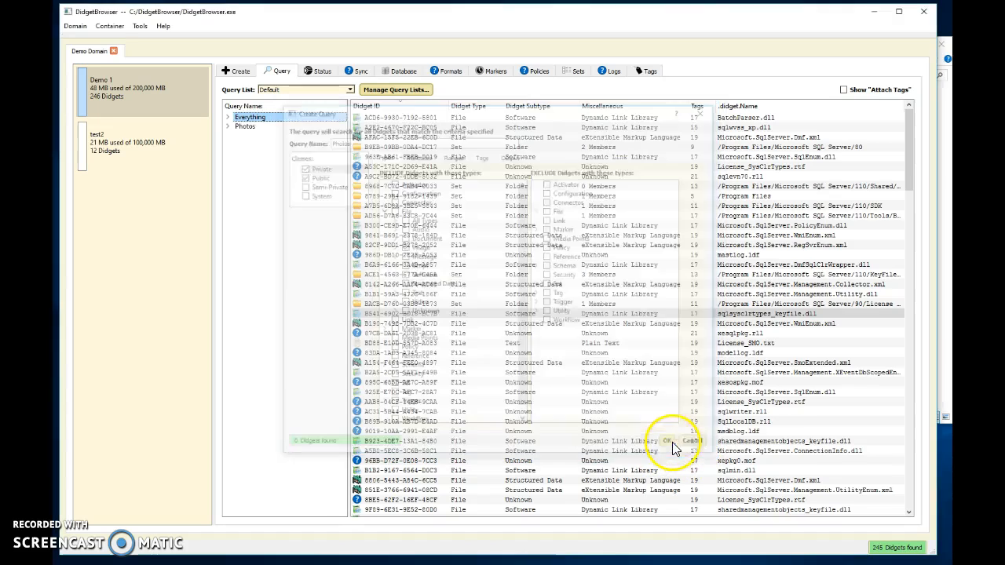
click(249, 131)
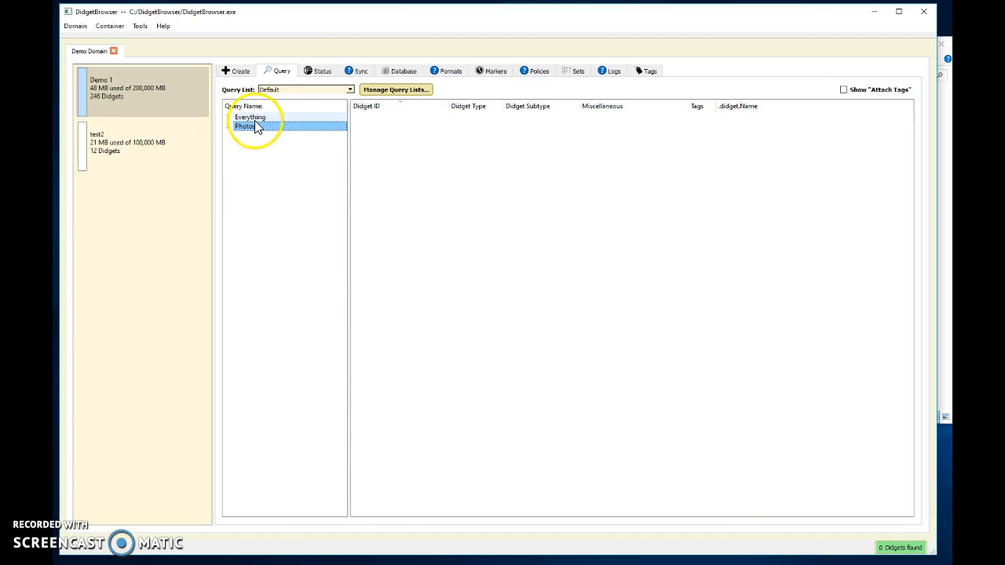
click(252, 118)
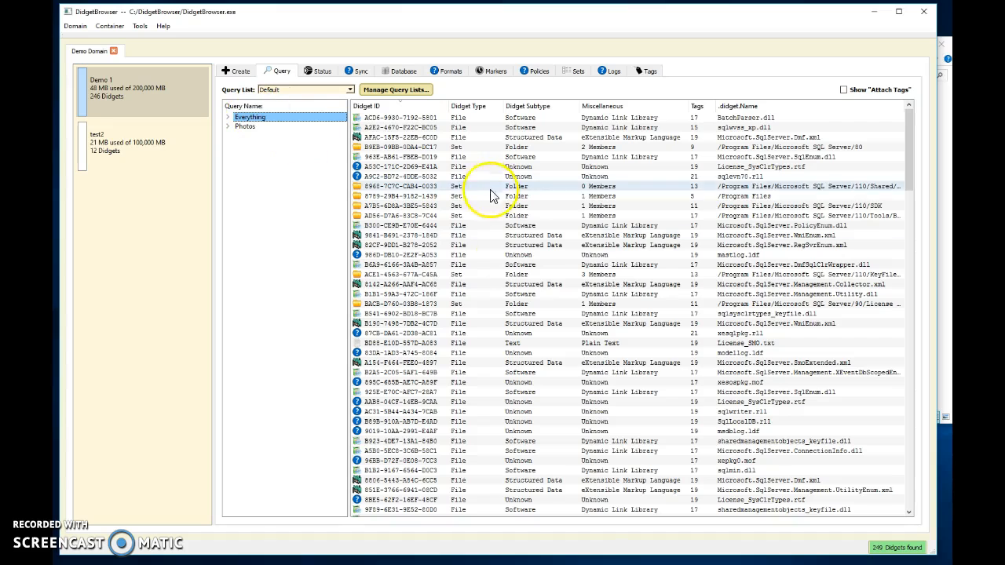
- Create a drop zone named "Photos" for Private Didgets of the File type Image, and collapse its details
scroll(503, 292, up, 3)
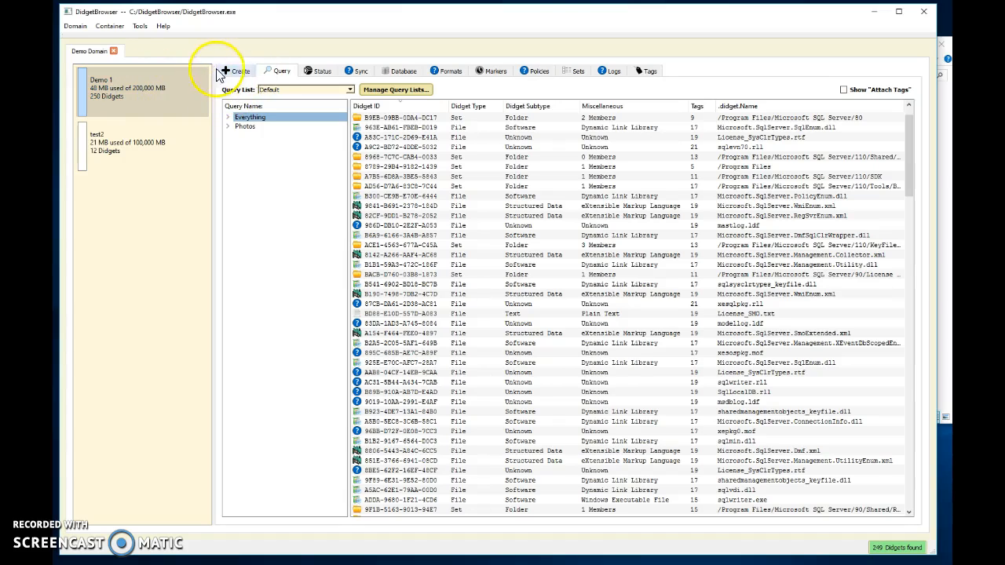
click(246, 73)
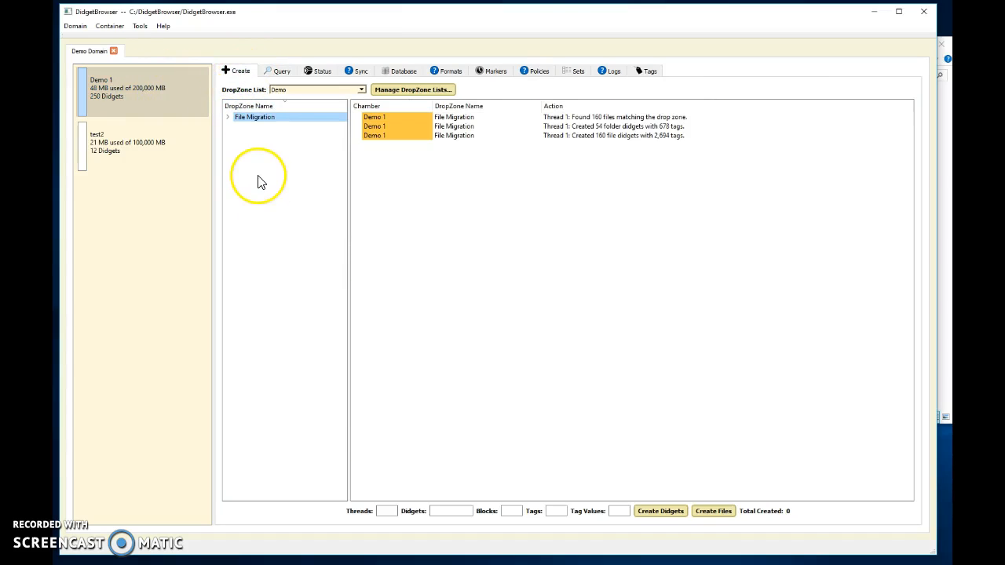
right_click(260, 179)
click(299, 185)
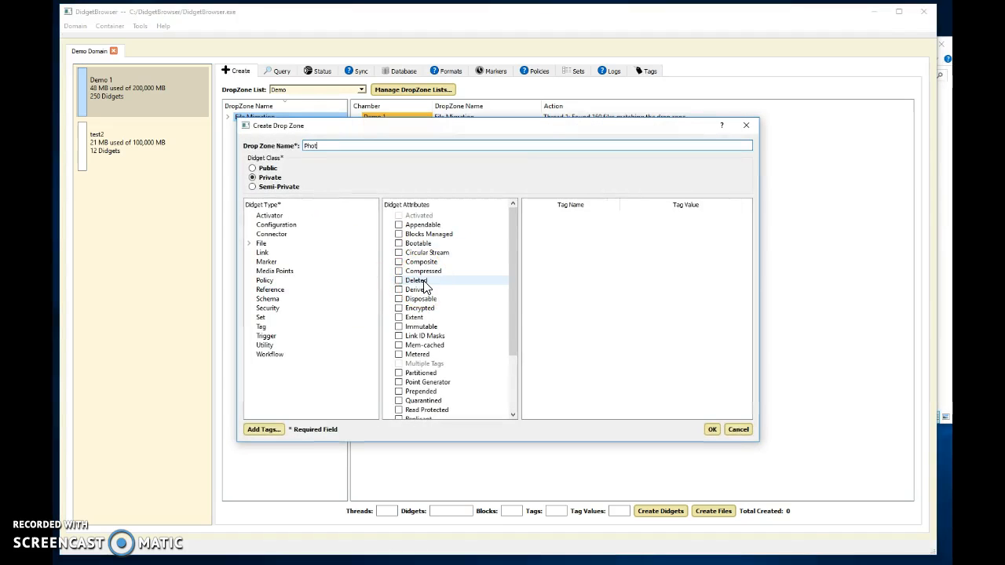
click(249, 244)
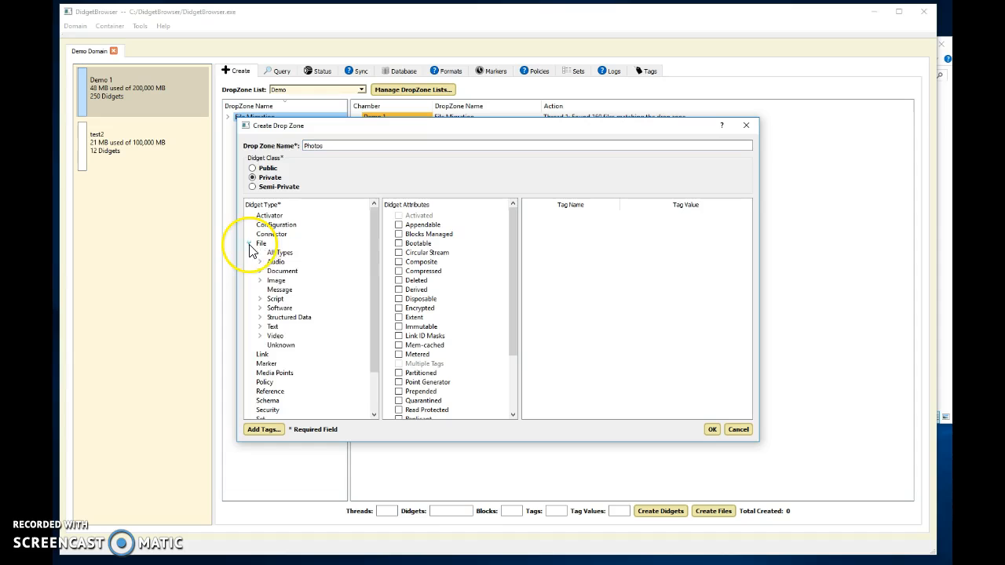
click(274, 282)
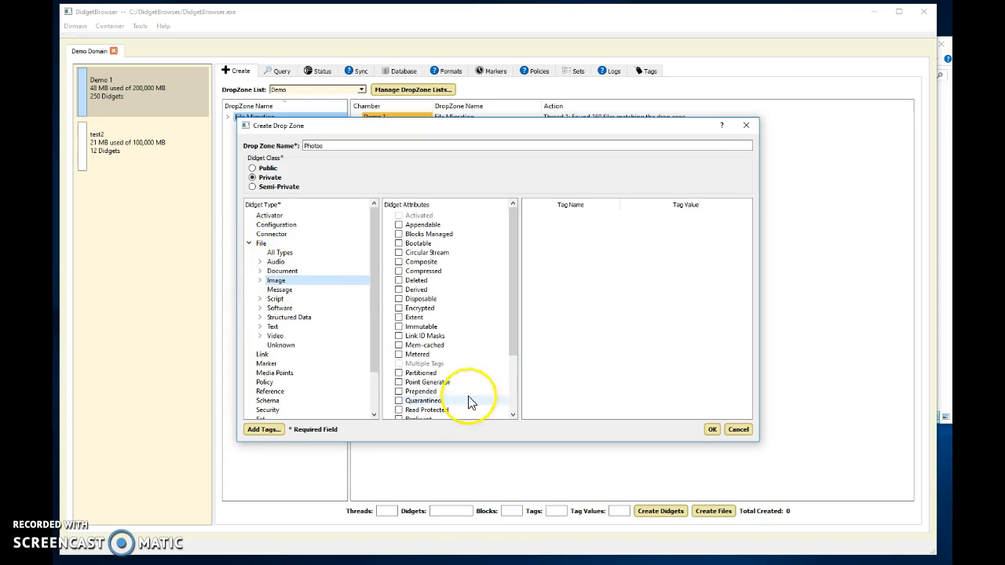
click(715, 430)
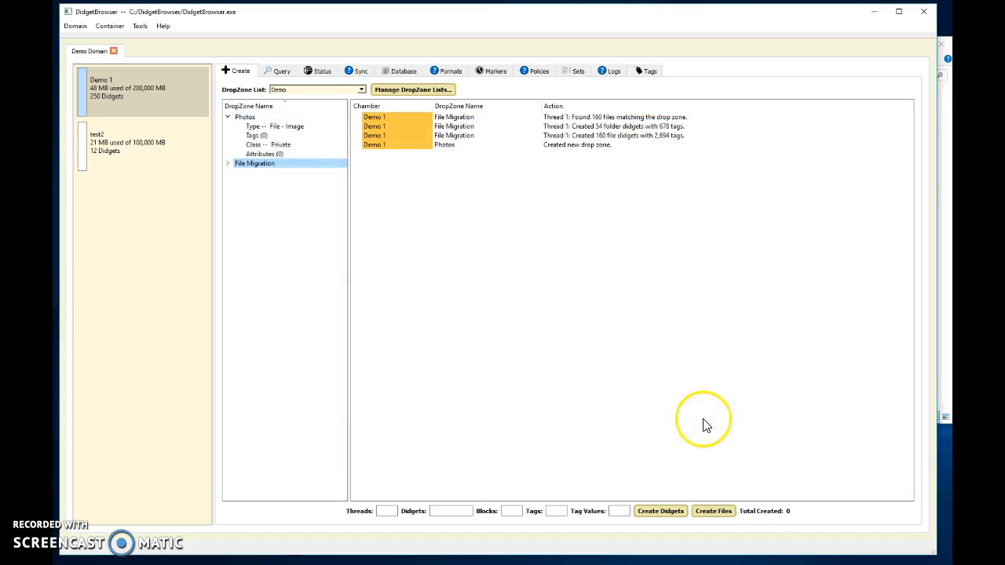
click(227, 117)
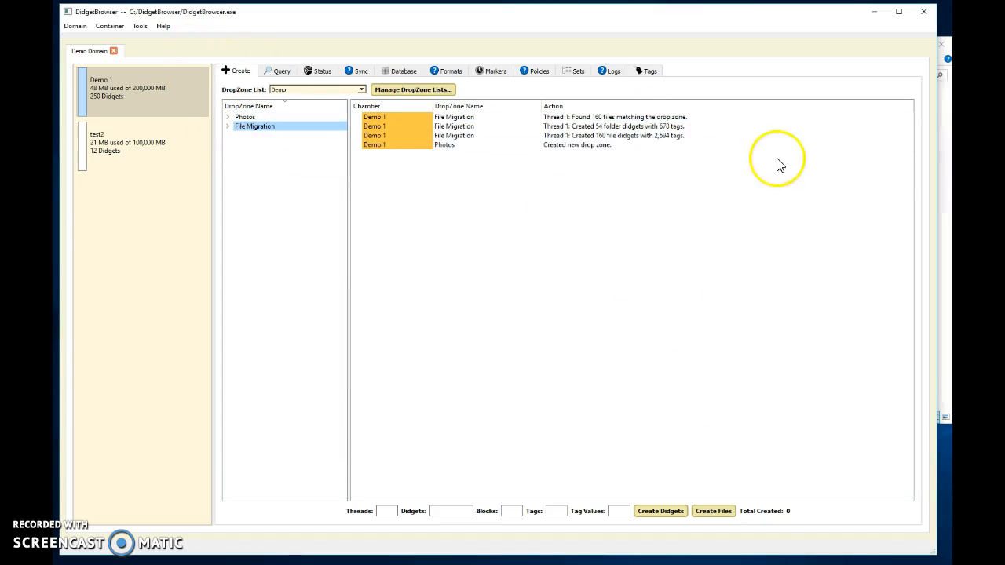
- Switch to File Explorer and import the Program Files folder from Local Disk (C:) into DidgetBrowser's Photos drop zone
click(948, 170)
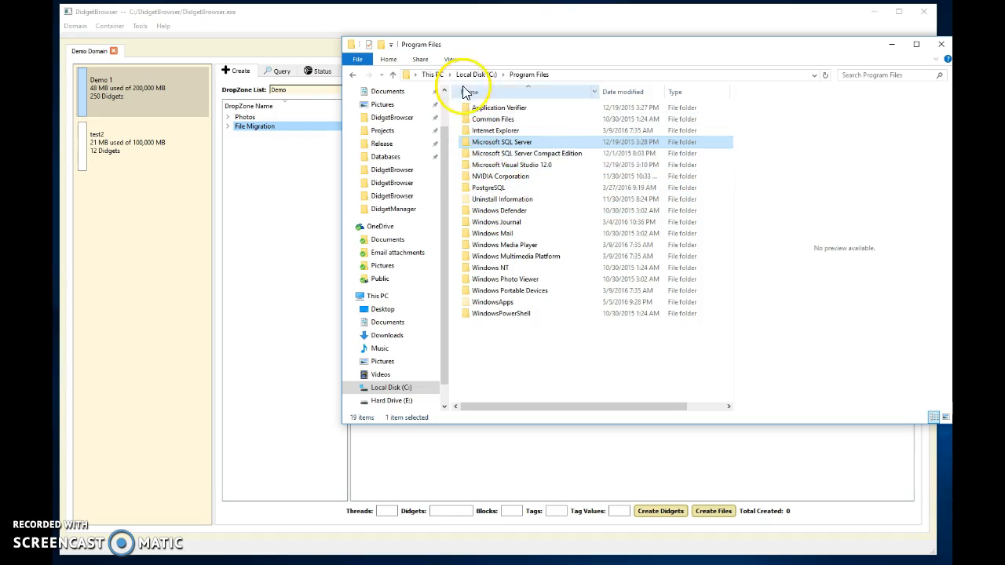
click(479, 74)
drag(521, 201, 244, 120)
click(469, 473)
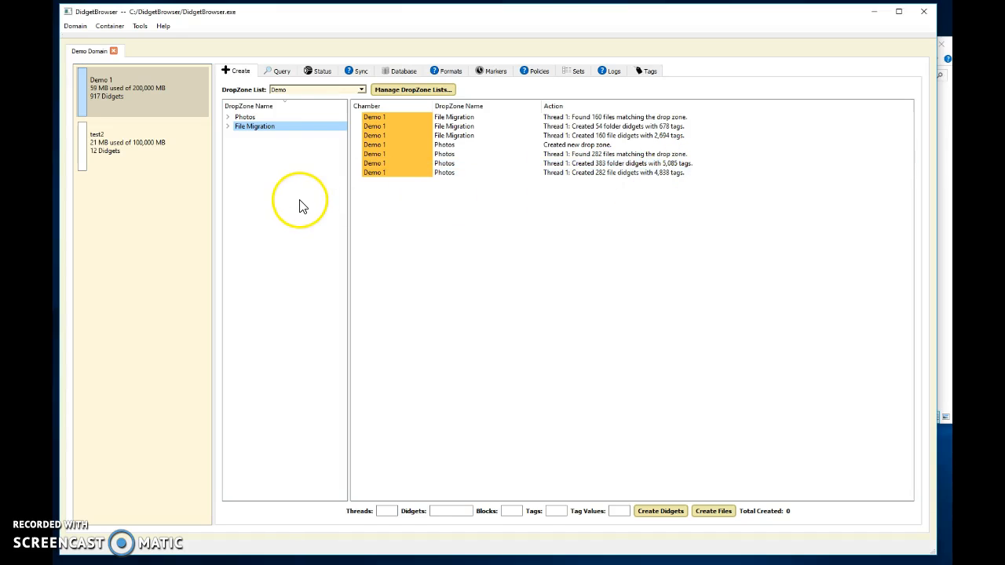
- Run the Everything and Photos queries, and inspect the properties and content preview of connect.png
click(280, 76)
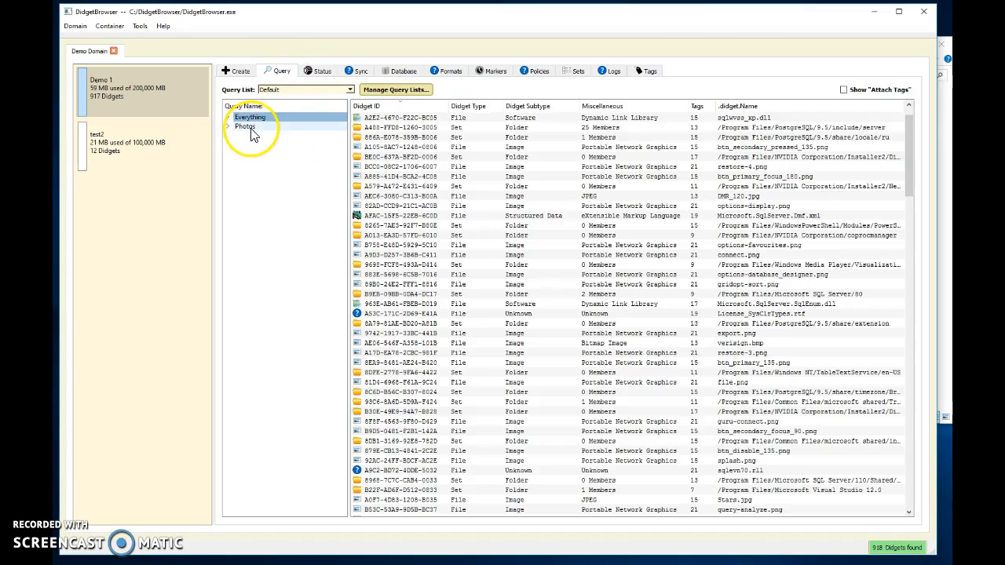
click(256, 129)
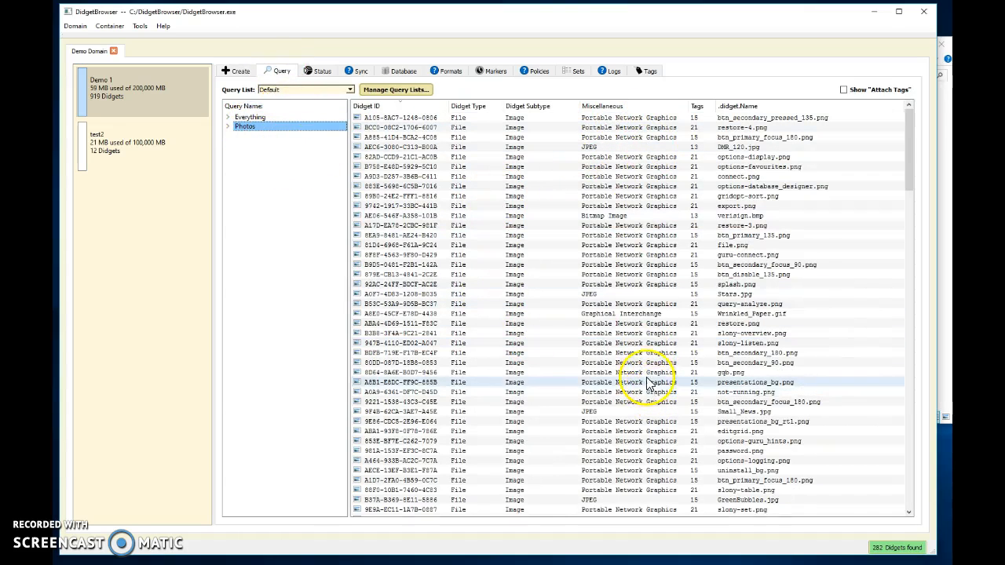
scroll(596, 303, down, 1)
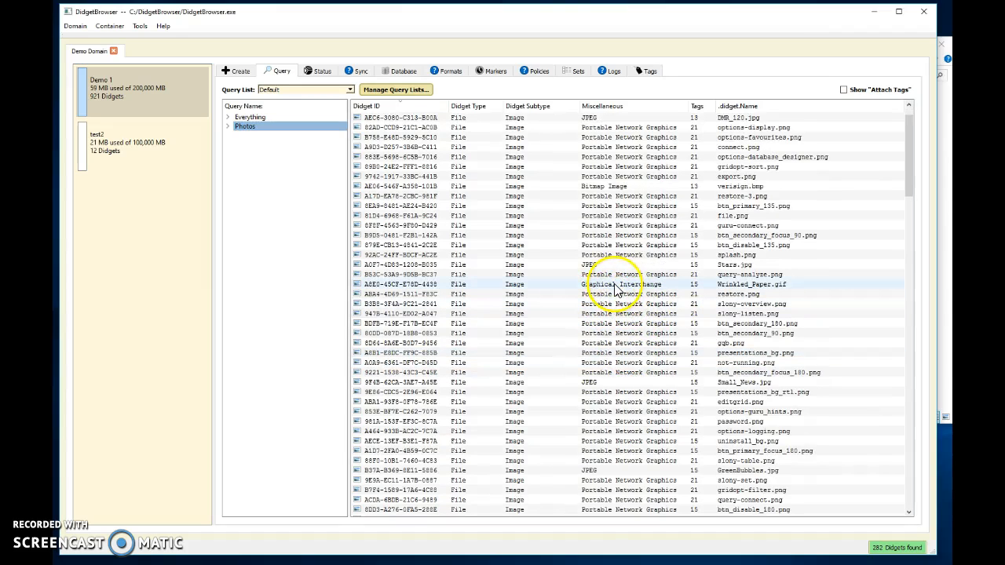
scroll(578, 271, up, 1)
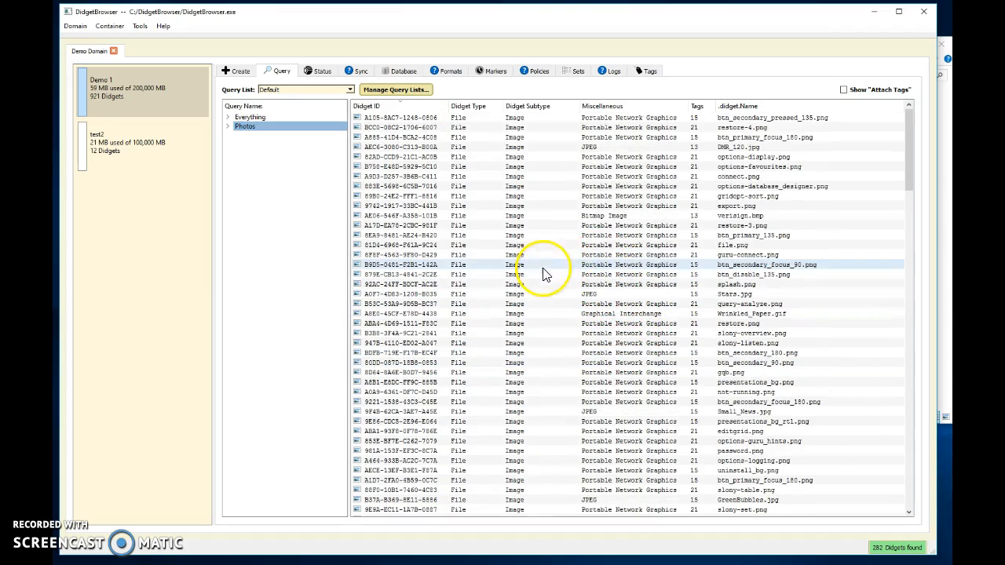
double_click(603, 174)
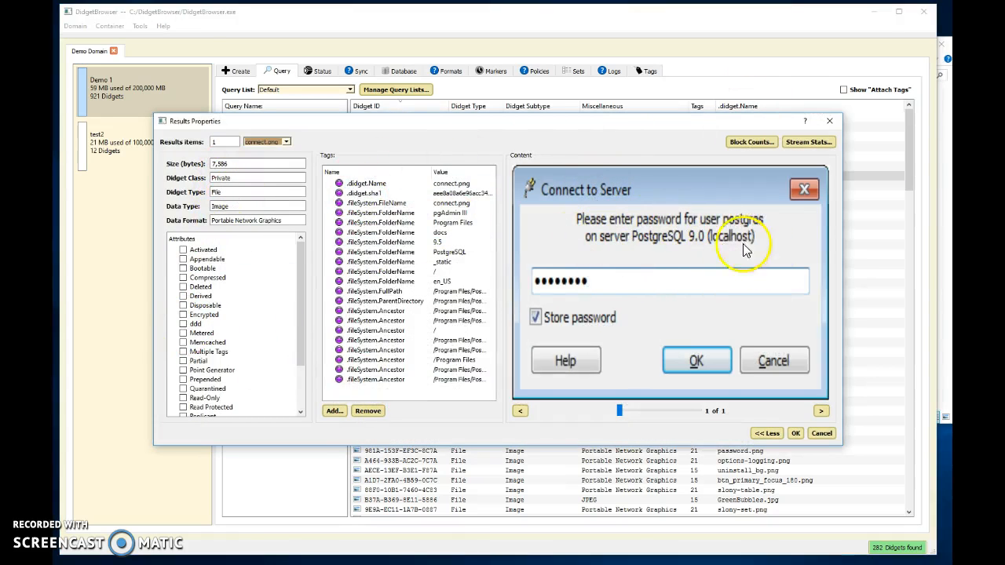
click(820, 124)
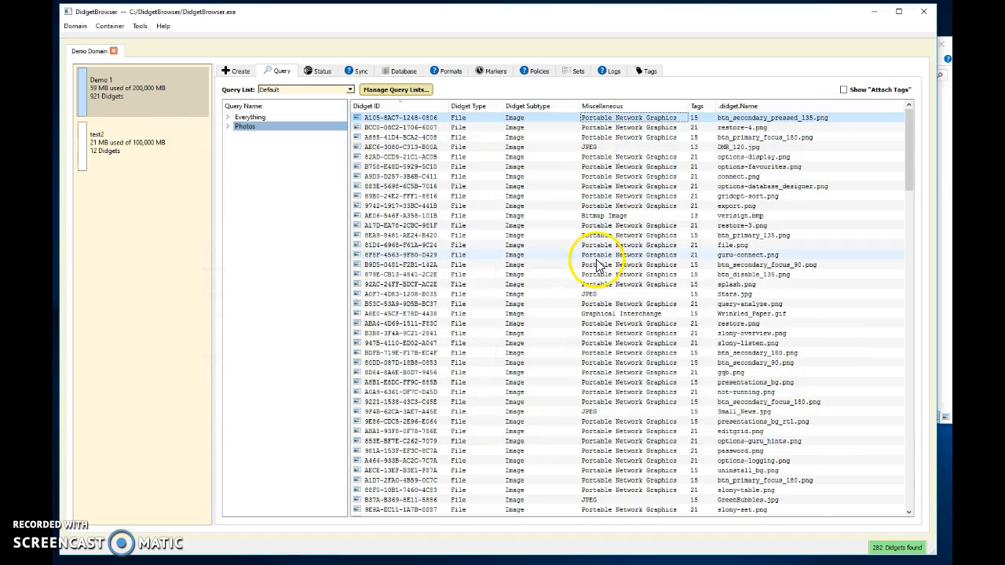
- View the Photos results from btn_secondary_pressed_135.png through guru-connect.png as thumbnails, enlarge restore-4.png, and close both viewer windows
shift+click(596, 257)
right_click(616, 227)
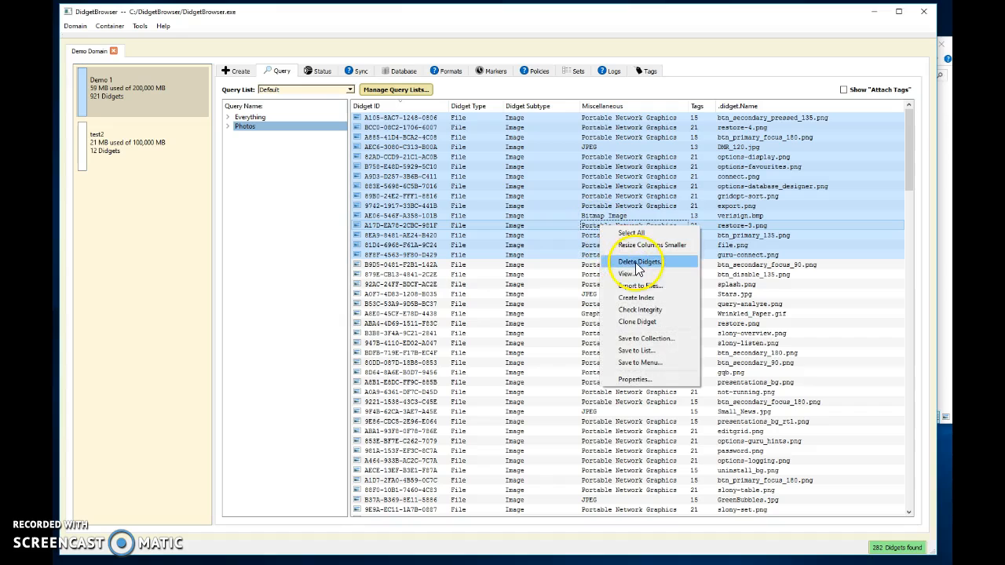
click(626, 273)
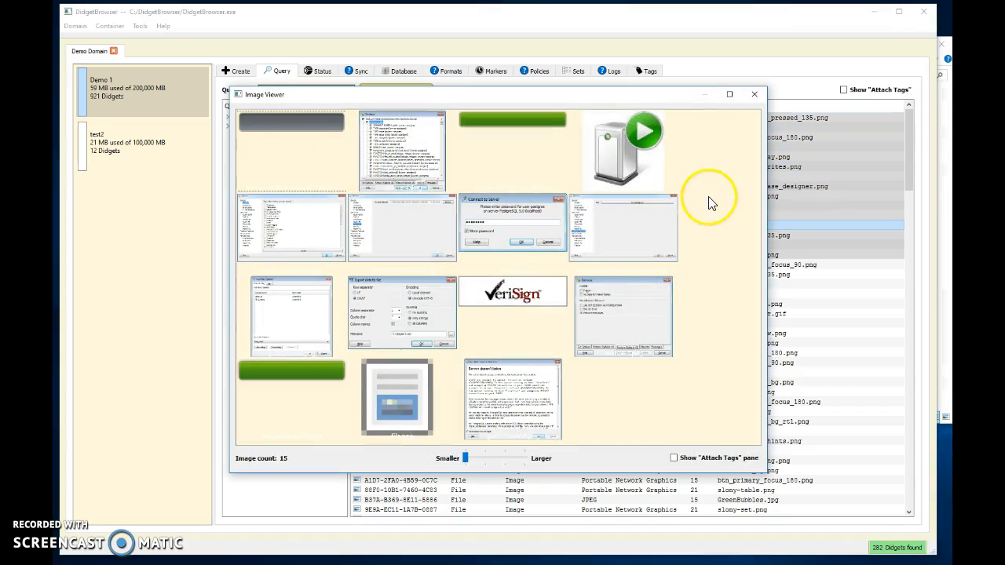
double_click(386, 152)
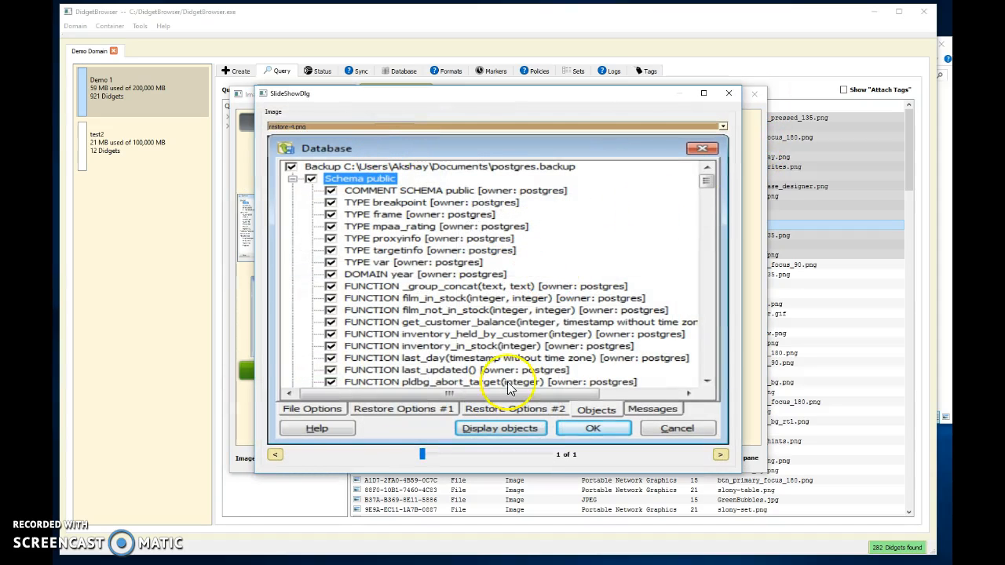
click(730, 94)
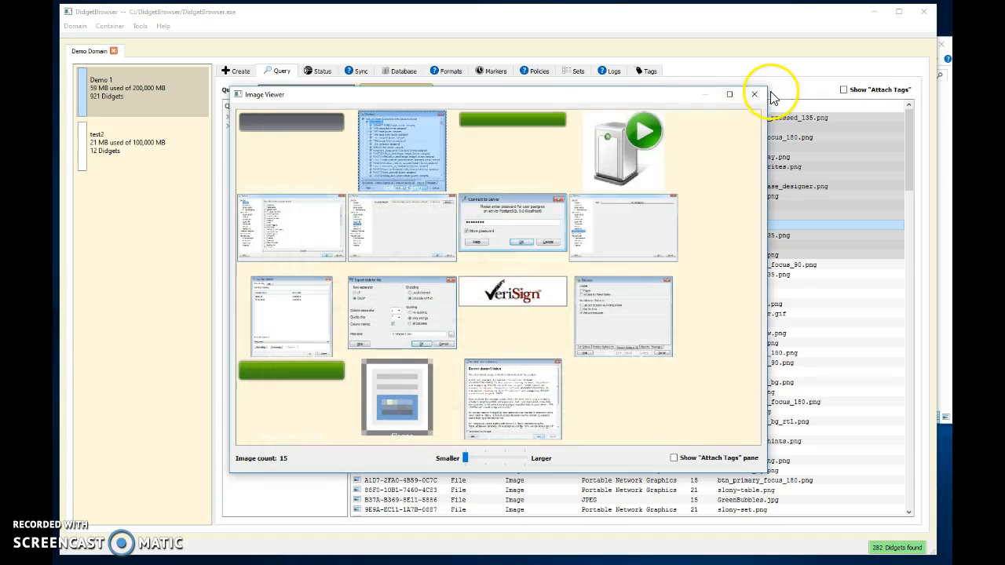
click(754, 94)
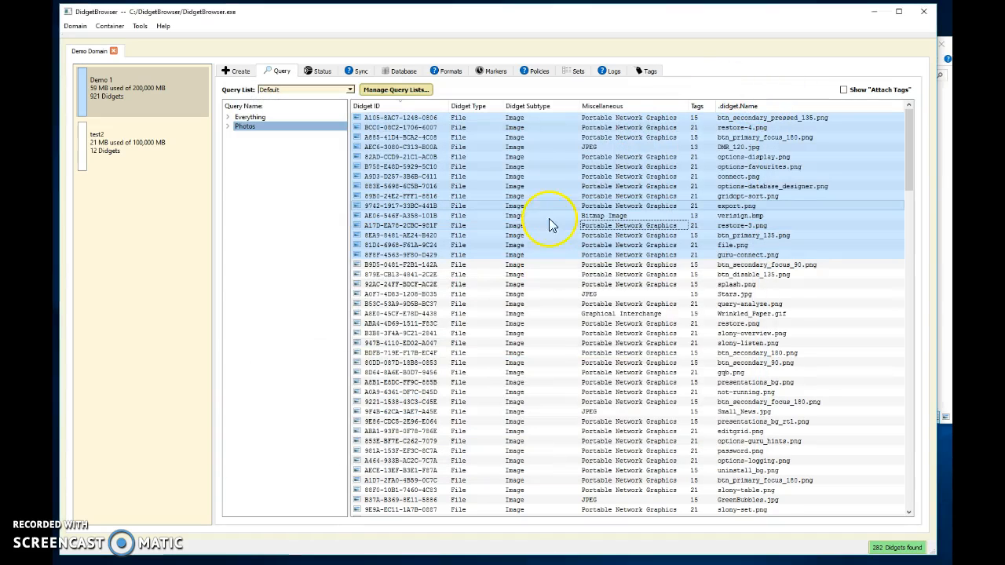
- Select all Photos query results, browse their thumbnails through to the end in the Image Viewer, and close it
right_click(601, 314)
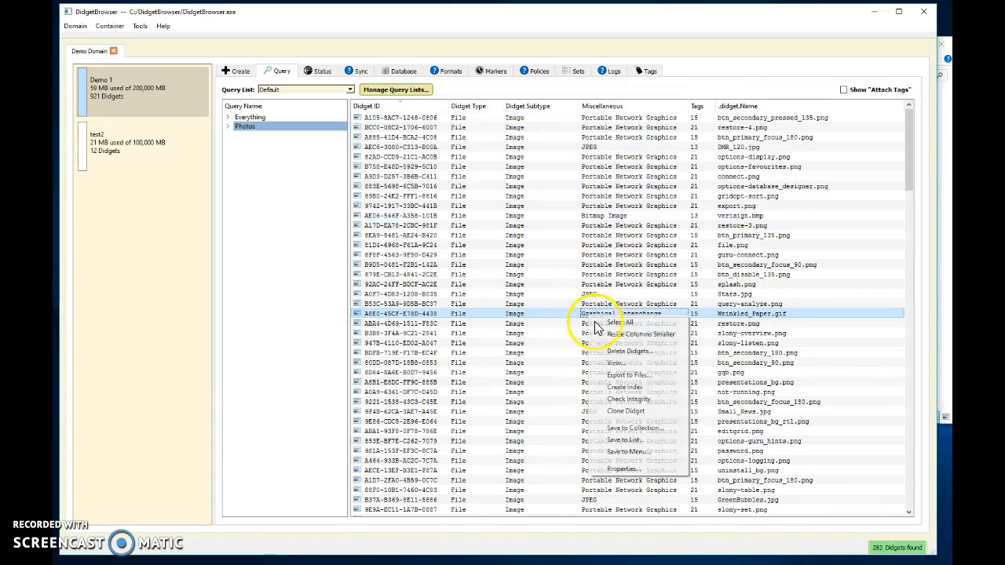
click(620, 322)
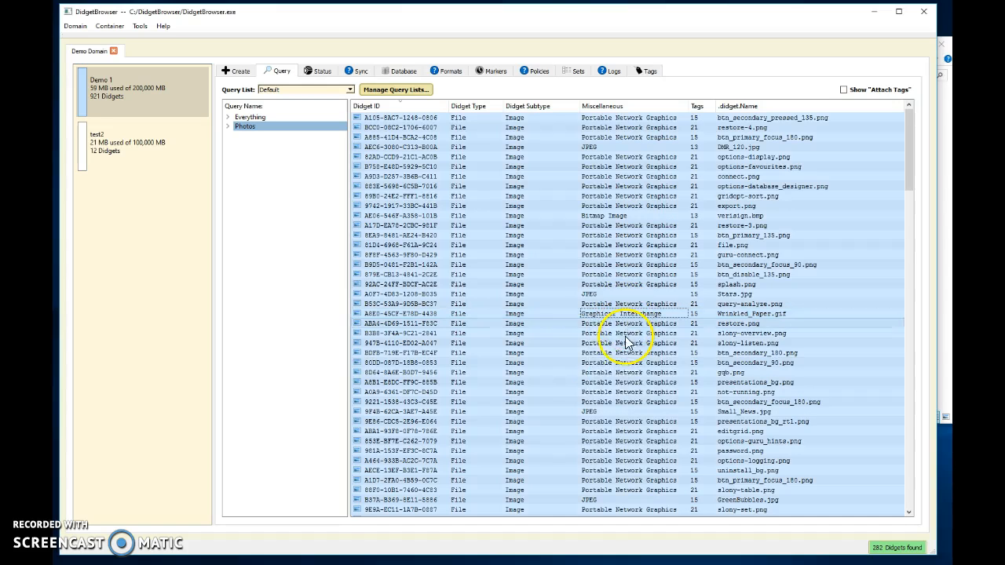
right_click(582, 342)
click(615, 388)
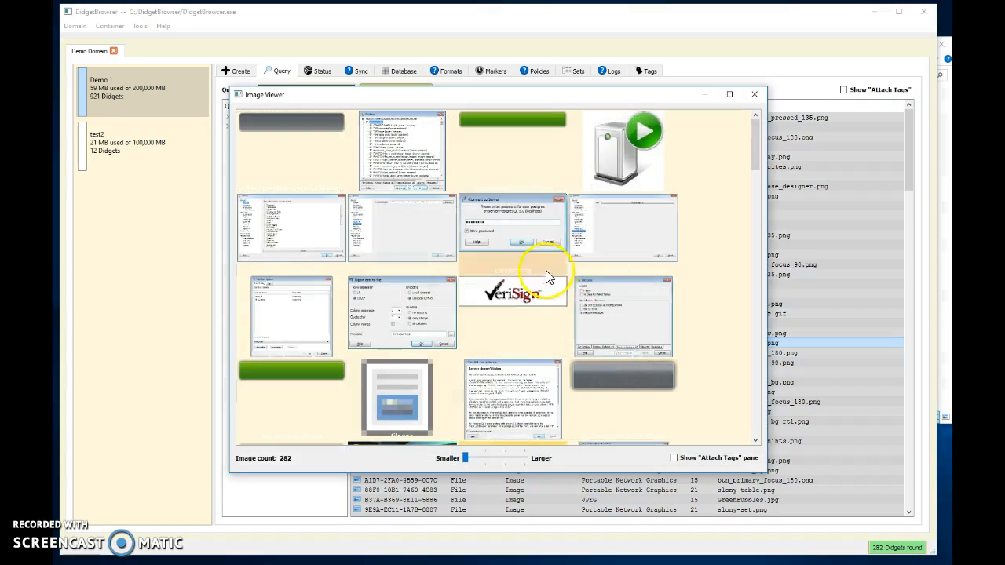
scroll(564, 278, down, 5)
scroll(563, 278, down, 15)
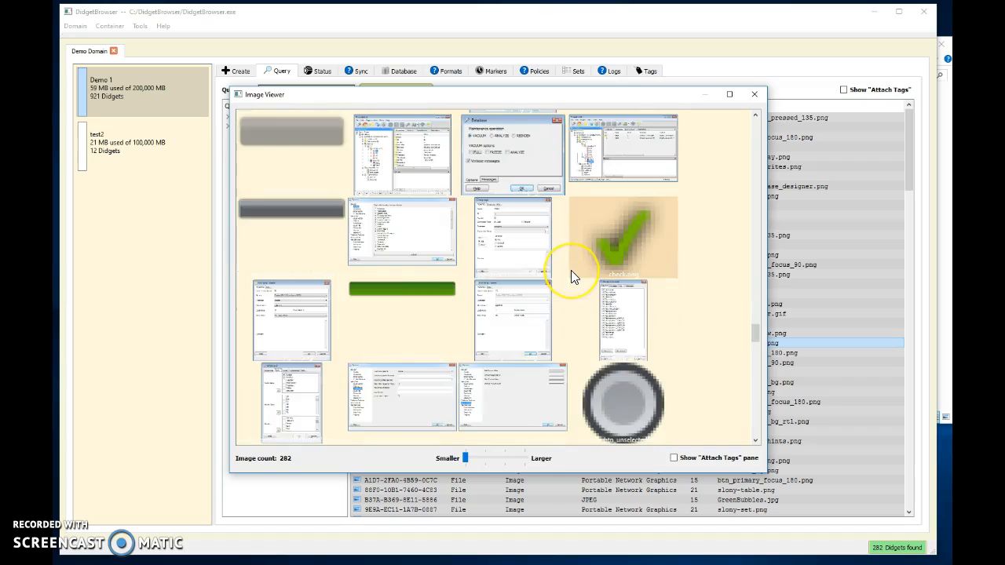
scroll(571, 272, up, 3)
scroll(572, 273, down, 3)
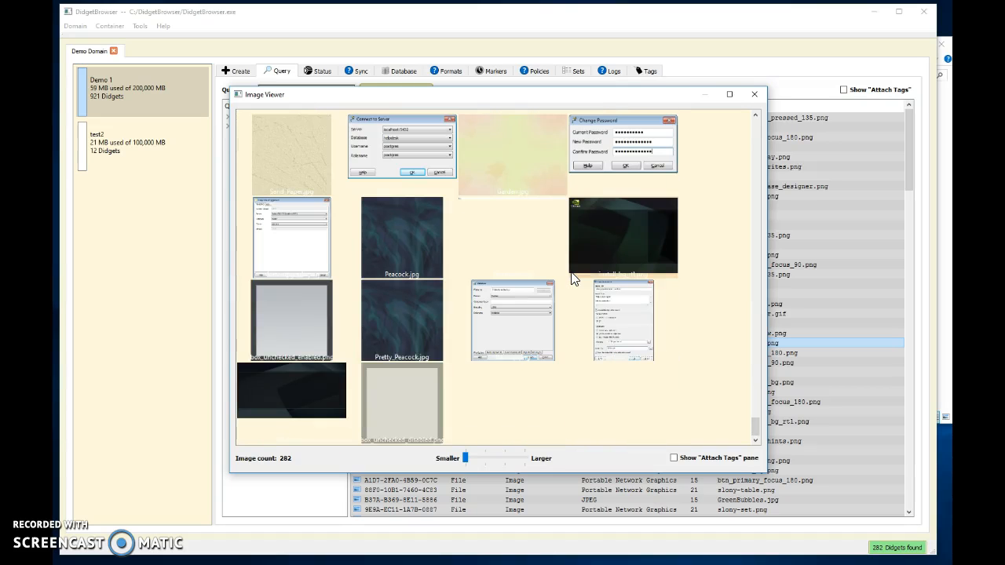
click(754, 95)
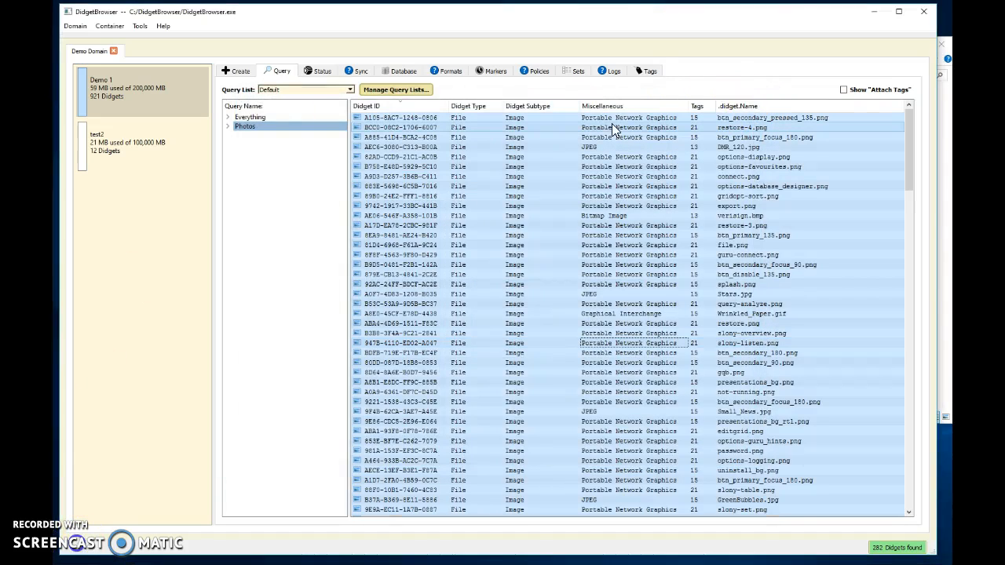
- Examine the container's tag names, and browse the values and reference counts of the .didget.Name tag
click(649, 71)
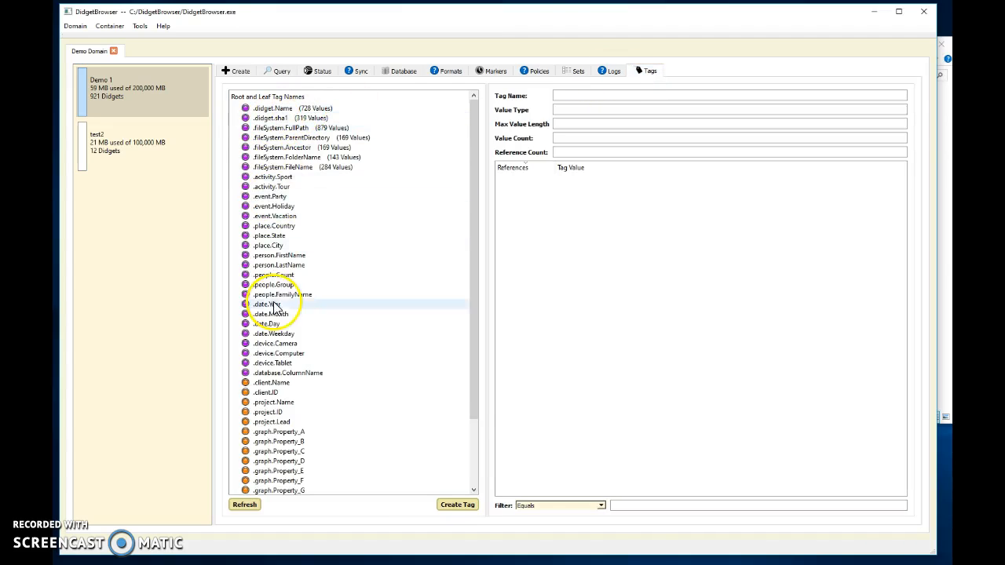
click(294, 114)
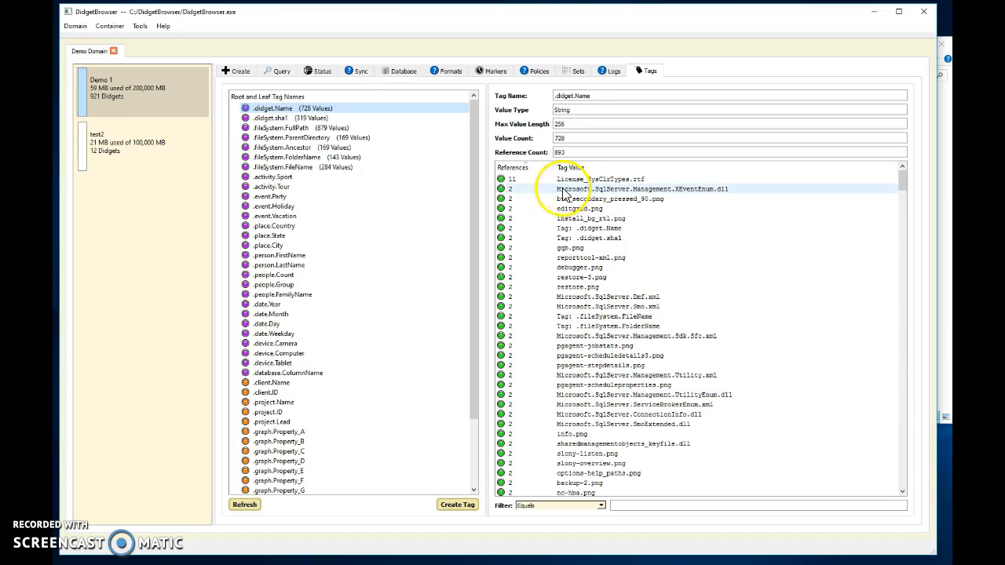
scroll(516, 463, down, 6)
scroll(516, 463, down, 20)
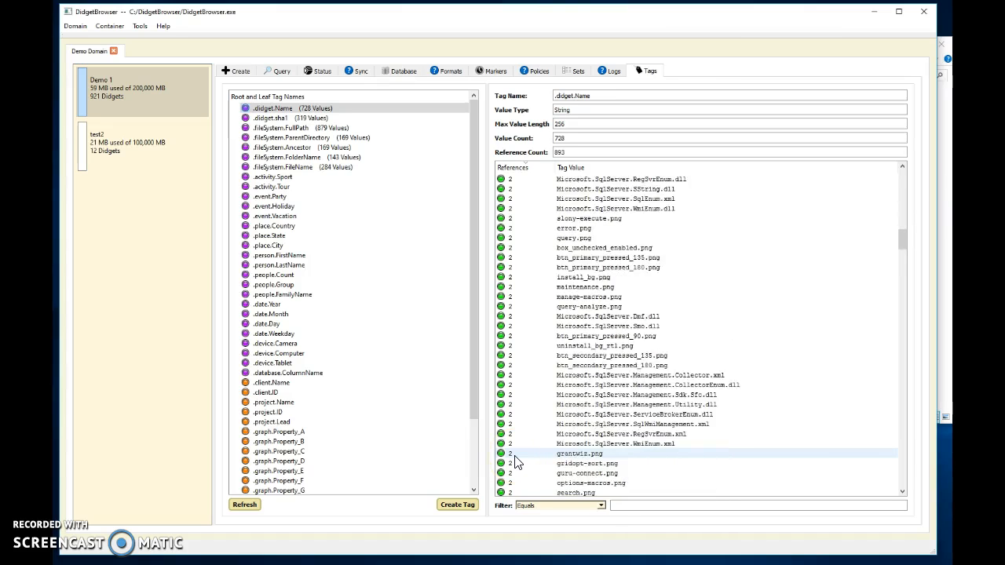
scroll(516, 463, down, 10)
scroll(516, 464, down, 5)
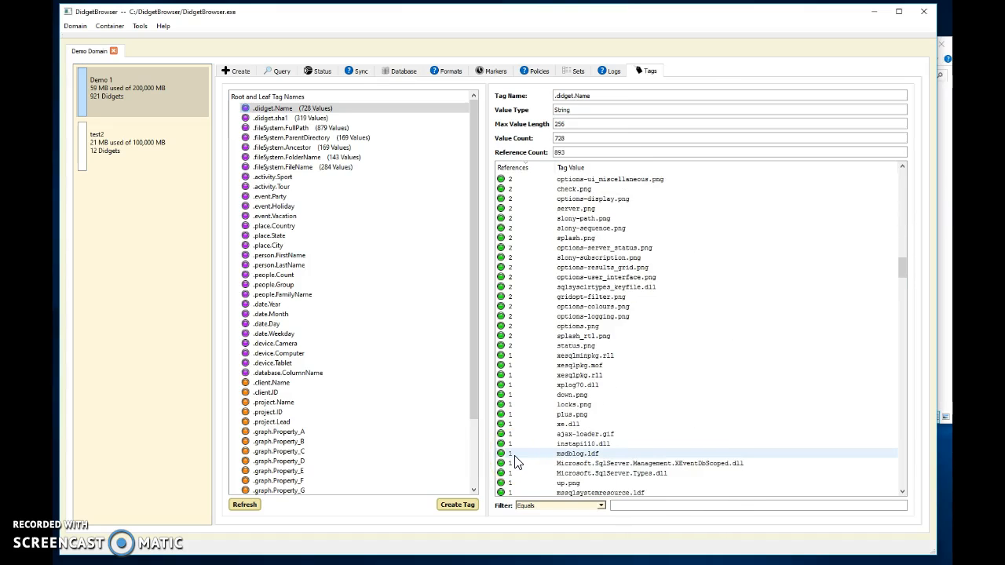
scroll(515, 463, up, 10)
scroll(514, 299, up, 5)
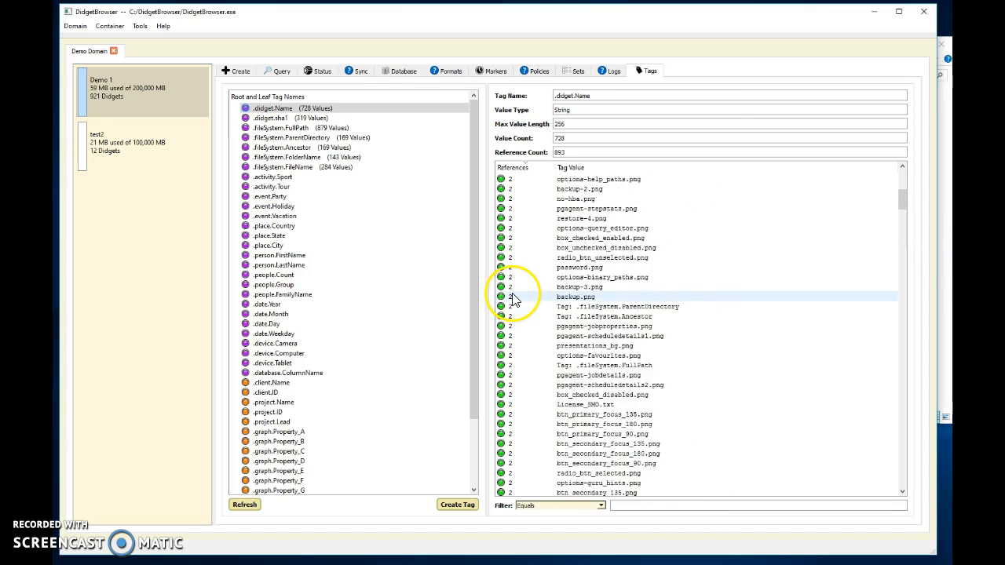
- Examine the values and reference counts of the .didget.sha1 and .fileSystem.Ancestor tags
click(297, 118)
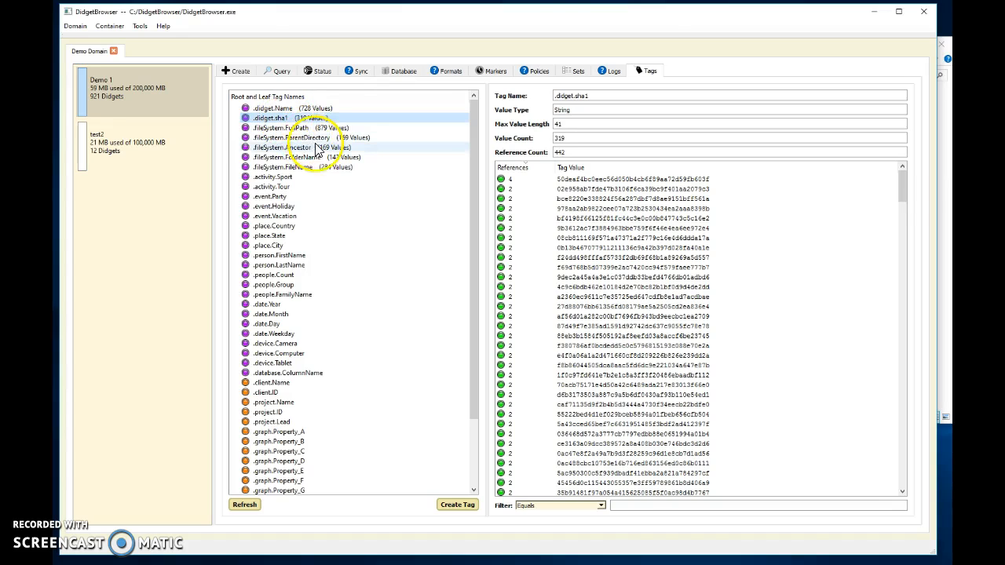
click(300, 148)
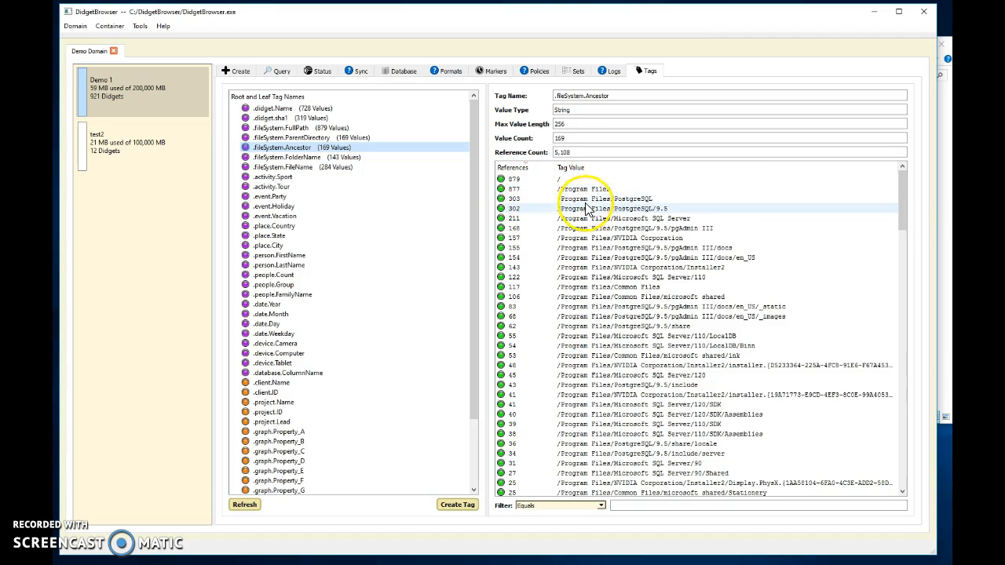
scroll(601, 434, down, 4)
scroll(598, 434, down, 11)
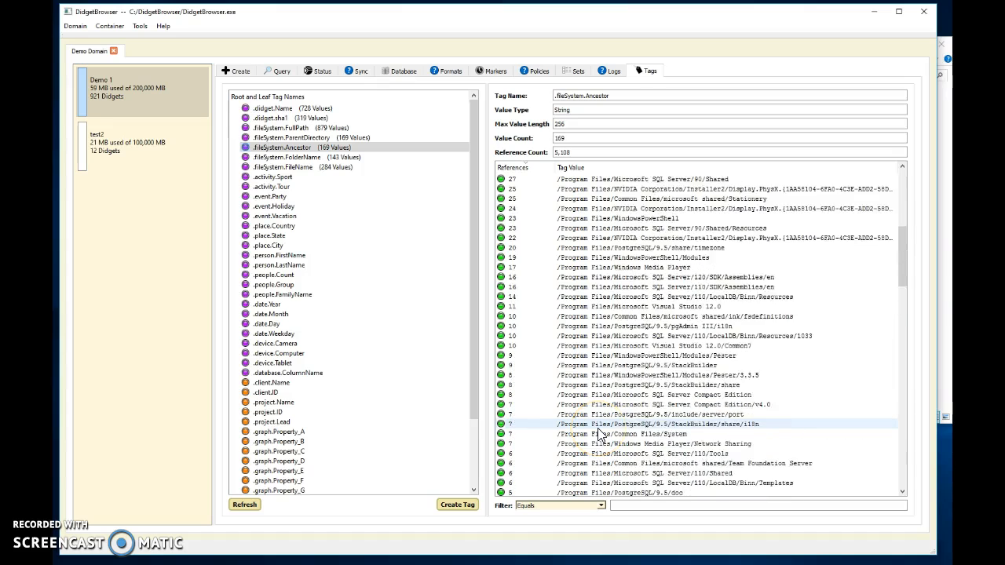
scroll(599, 434, up, 11)
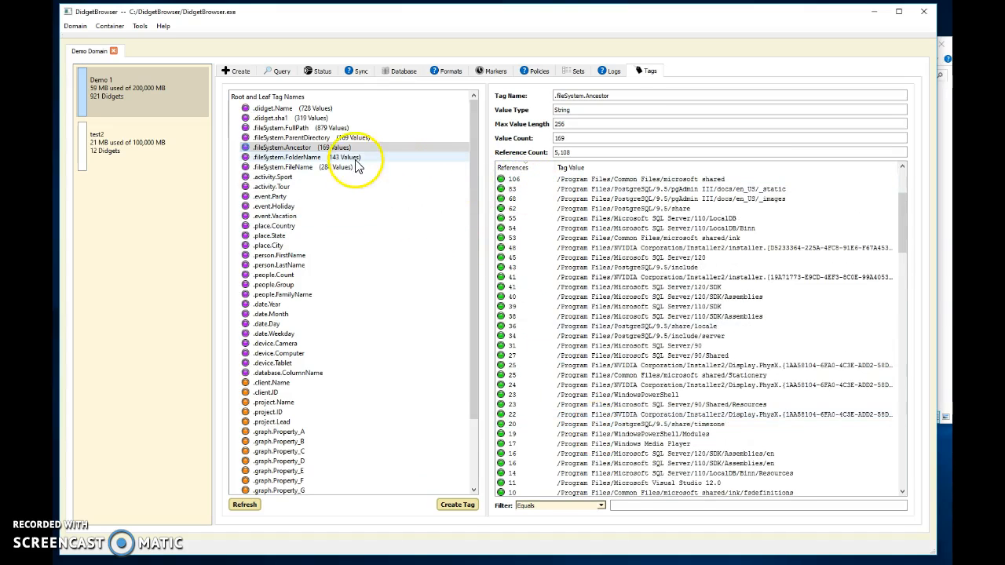
- Examine the values and reference counts of the .fileSystem.FolderName tag
click(296, 159)
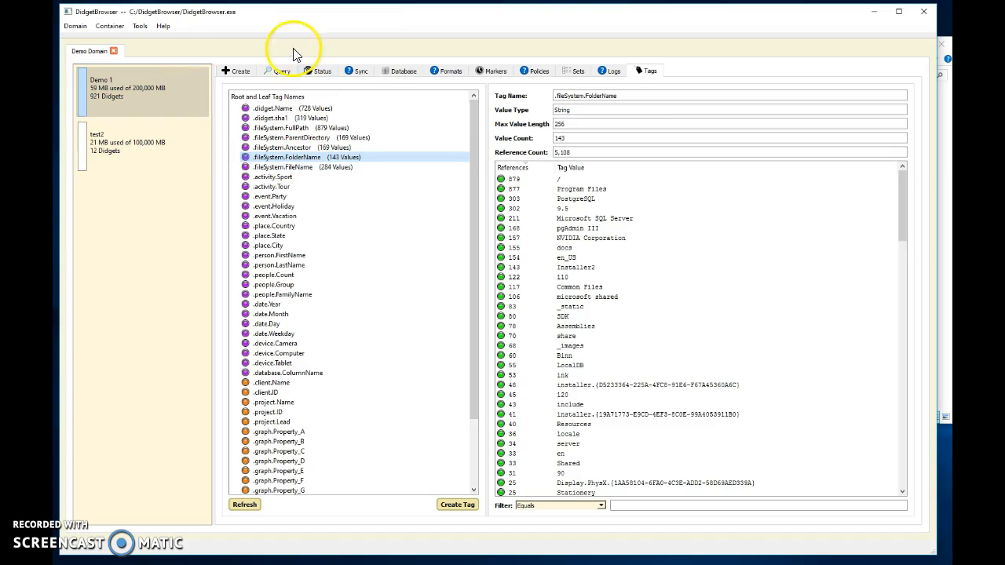
- Configure Didget creation for the test2 container with 4 threads, 1000000 Didgets, 20 tags and 1000 tag values
click(241, 73)
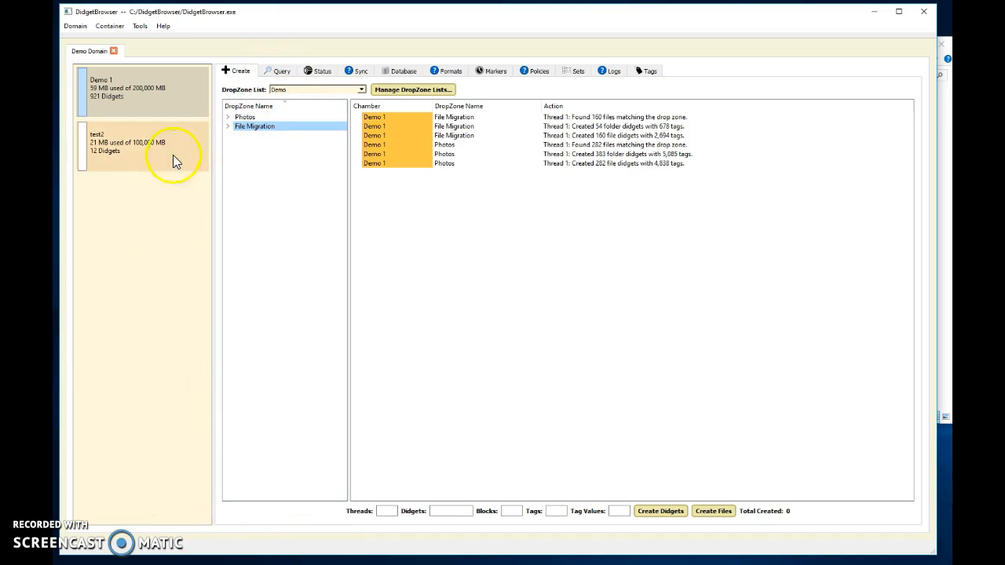
click(115, 154)
click(243, 128)
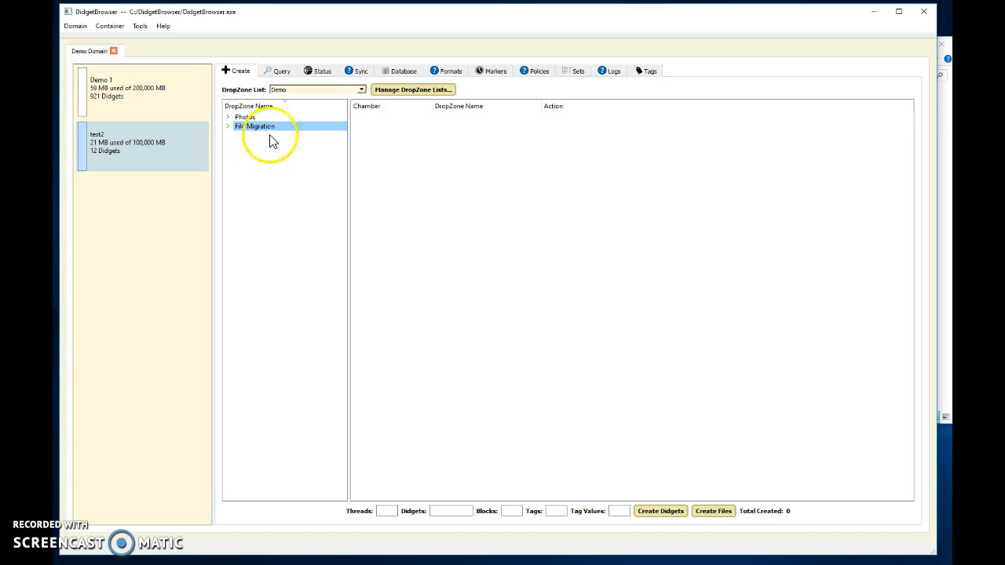
click(438, 510)
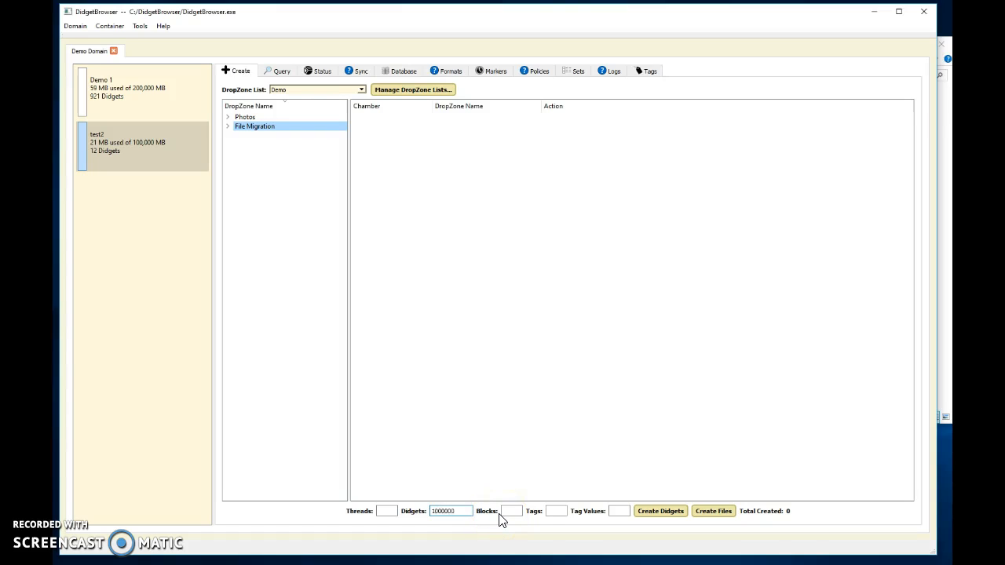
click(385, 511)
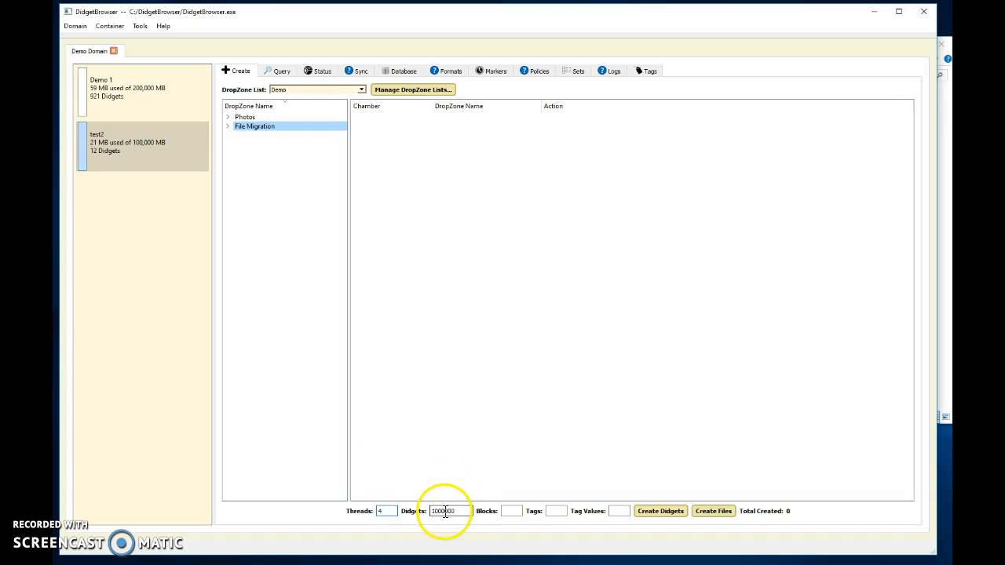
click(559, 511)
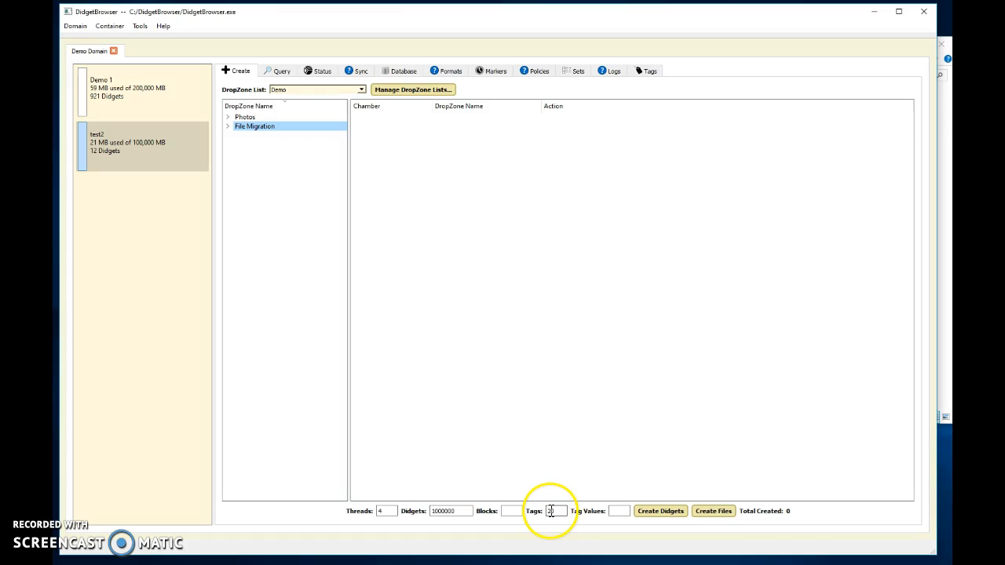
click(613, 511)
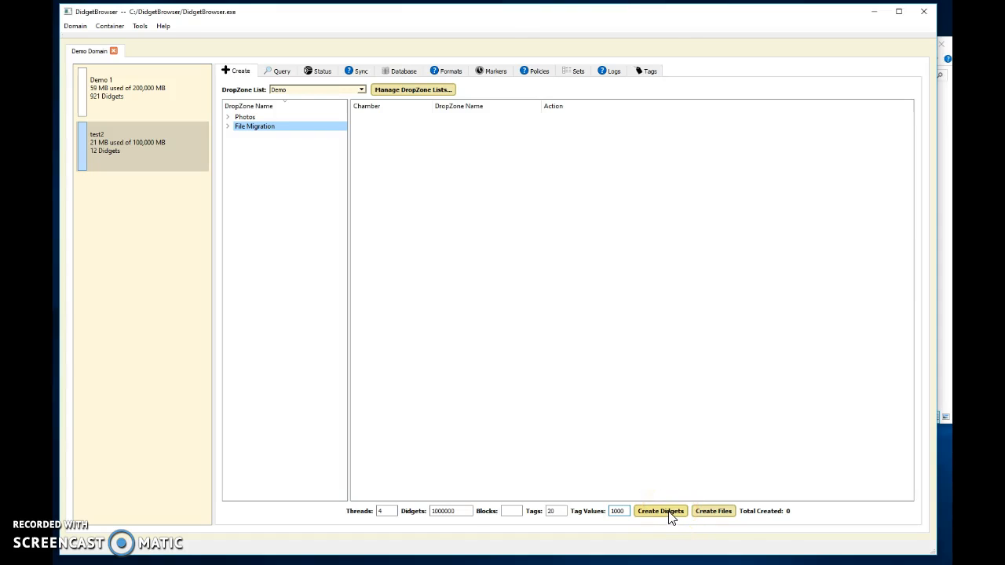
- Create the configured Didgets in test2 with the File Migration drop zone selected
click(667, 511)
click(608, 299)
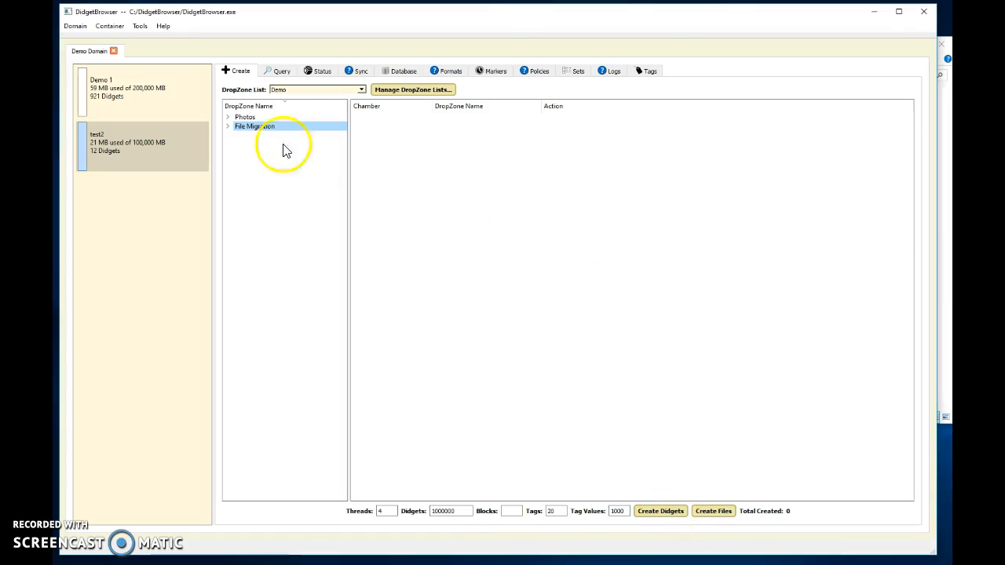
click(254, 126)
click(667, 511)
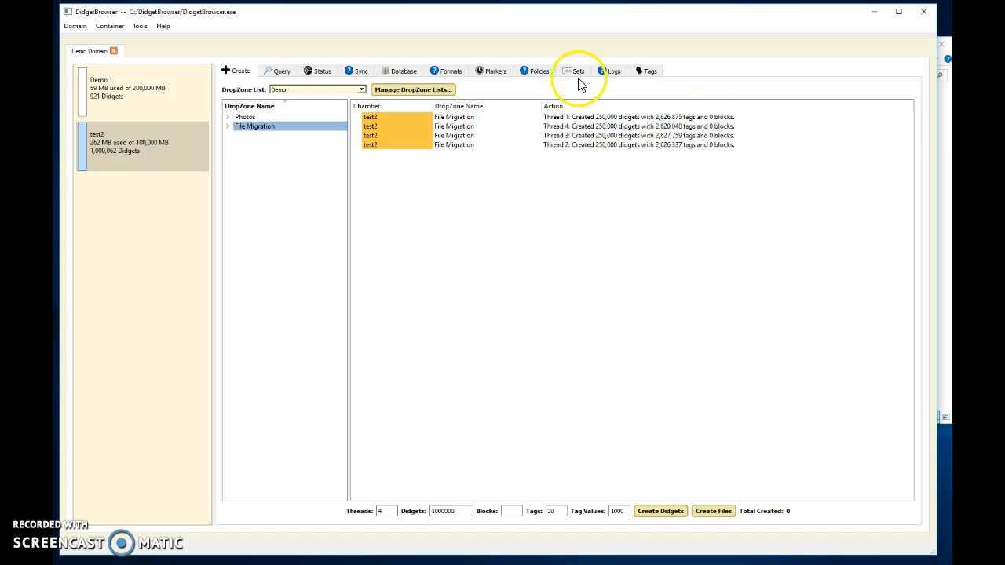
- Run the Photos query on test2, examine the tags of image Didget 9CB0-F9FE-E910-0400, and close its properties
click(277, 73)
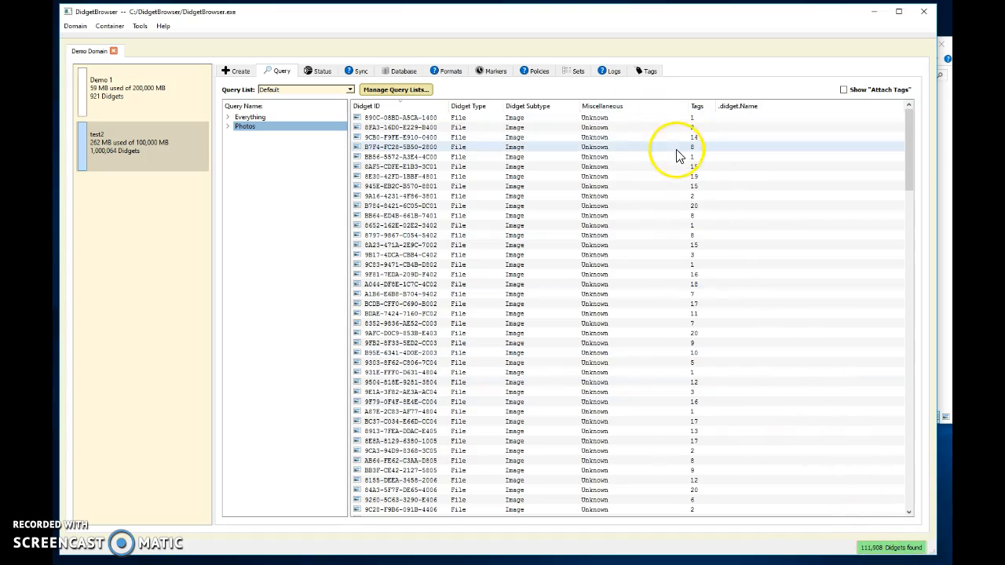
double_click(636, 138)
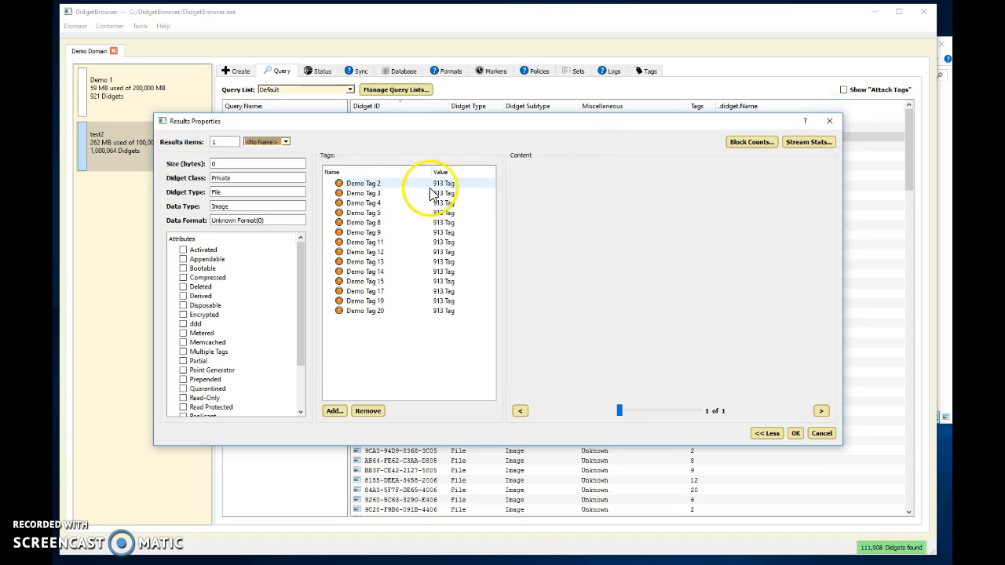
click(830, 122)
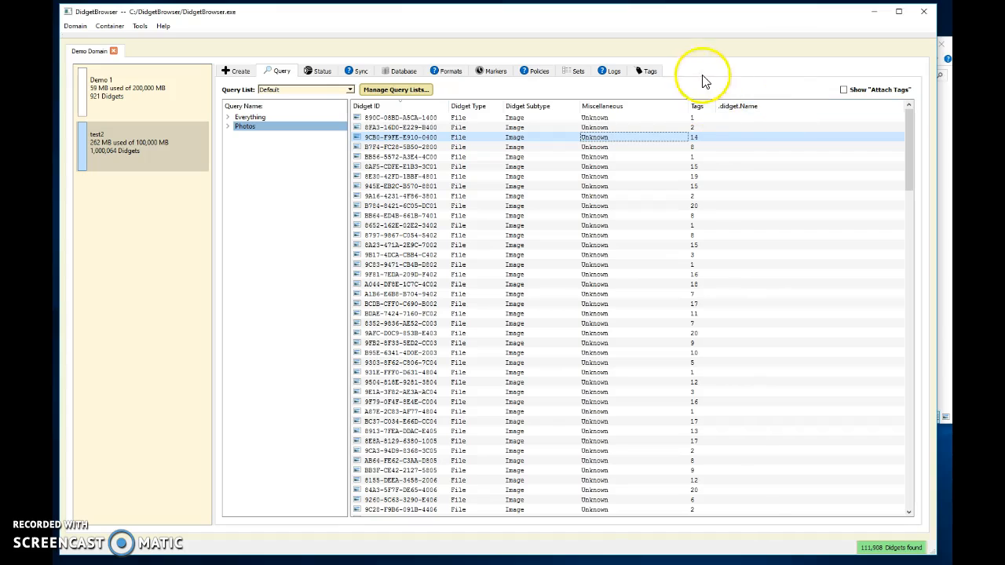
- Run the Everything query, sort the results by descending tag count, and examine the tags of video Didget 93A7-789F-275A-44C9
click(250, 117)
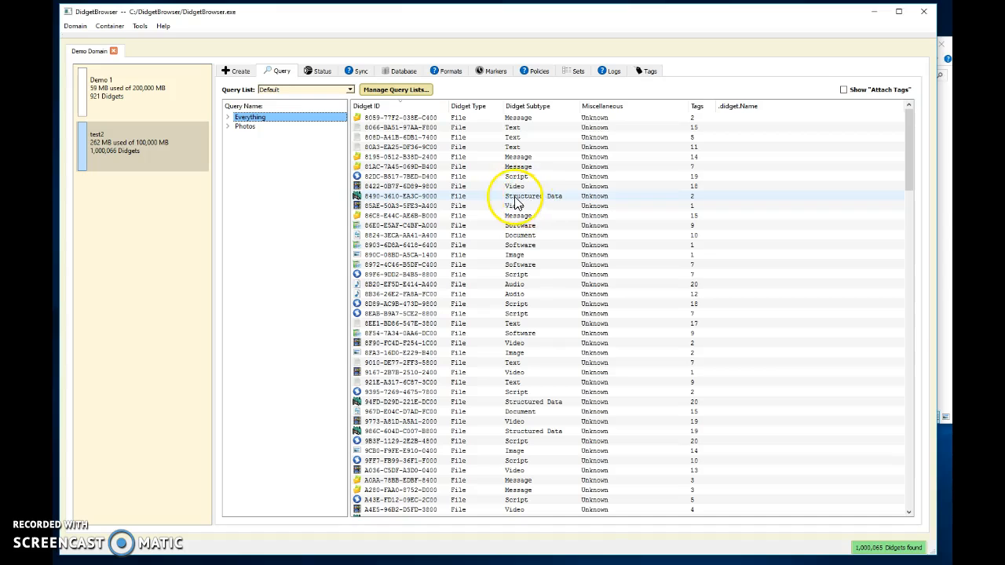
click(698, 109)
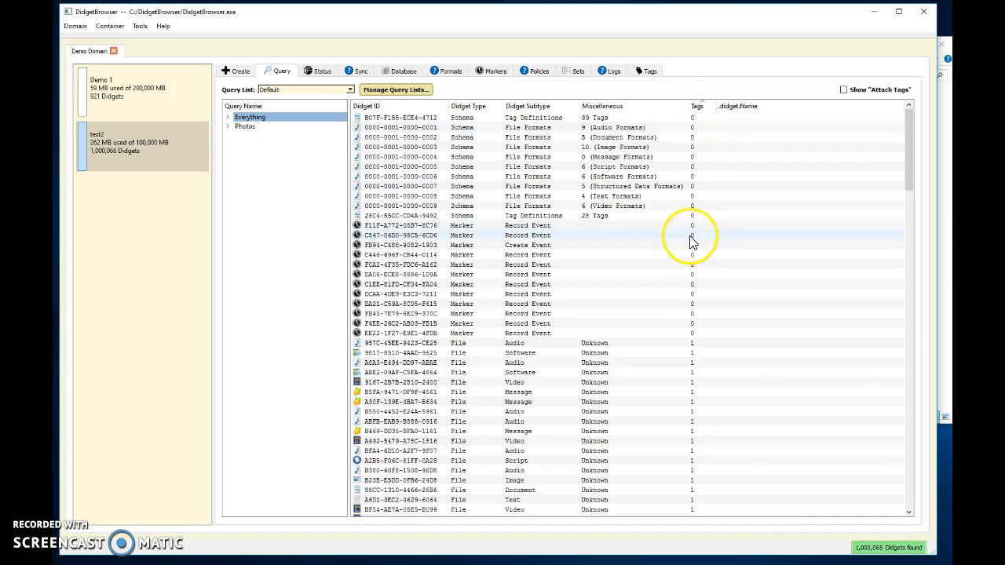
click(703, 108)
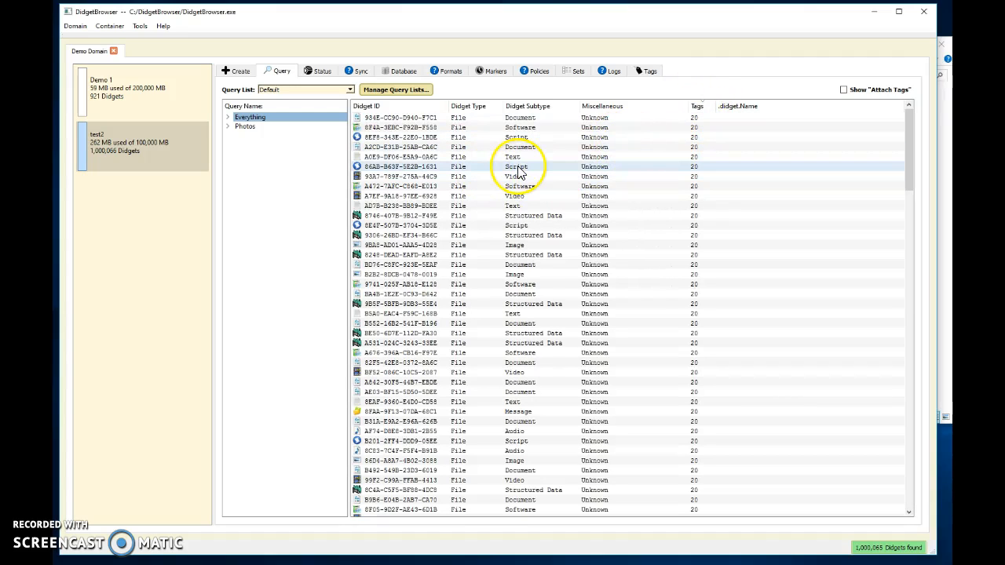
double_click(600, 181)
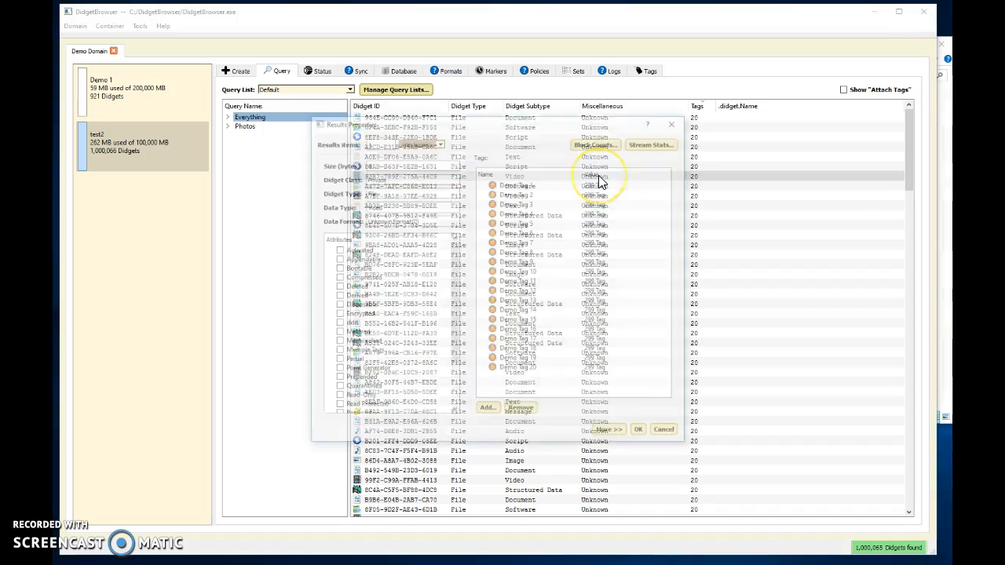
click(676, 123)
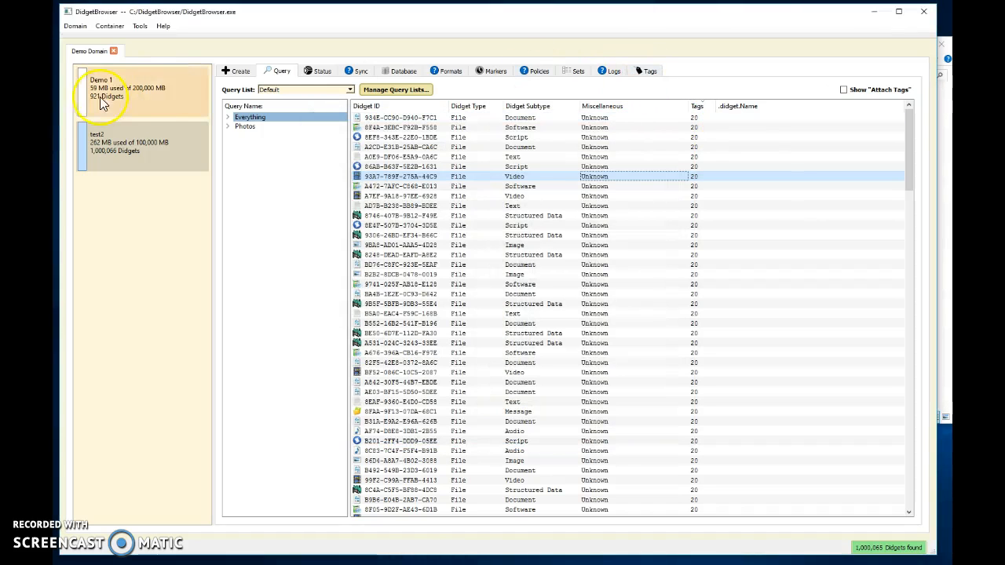
- Examine the values of Demo Tag 15 in test2, sorted by ascending reference count
click(647, 72)
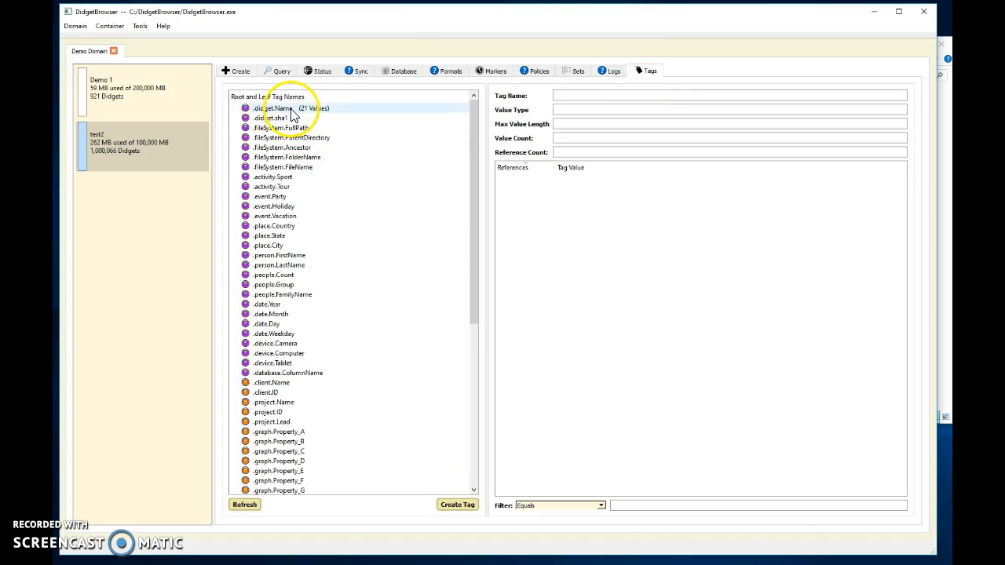
scroll(328, 271, down, 9)
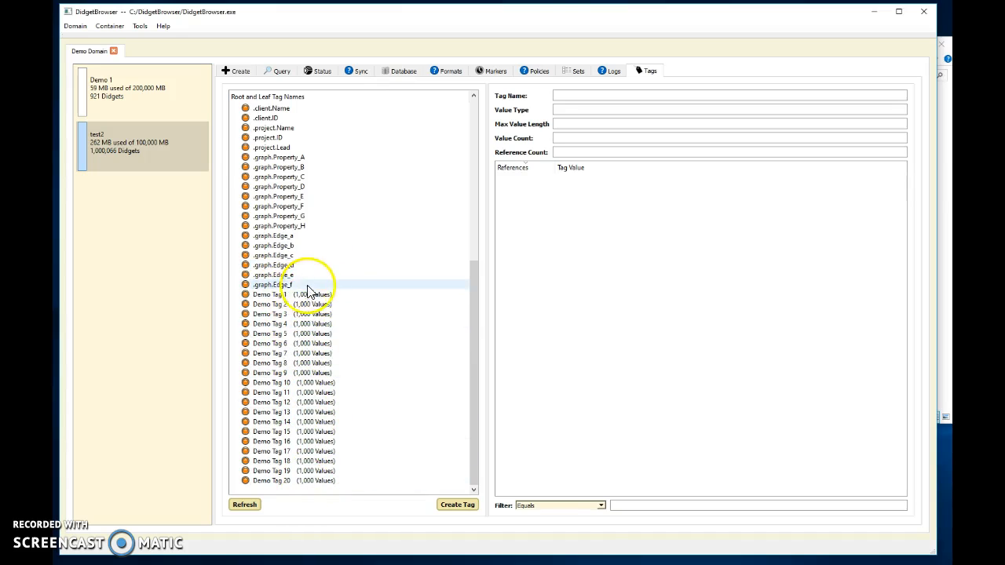
click(307, 433)
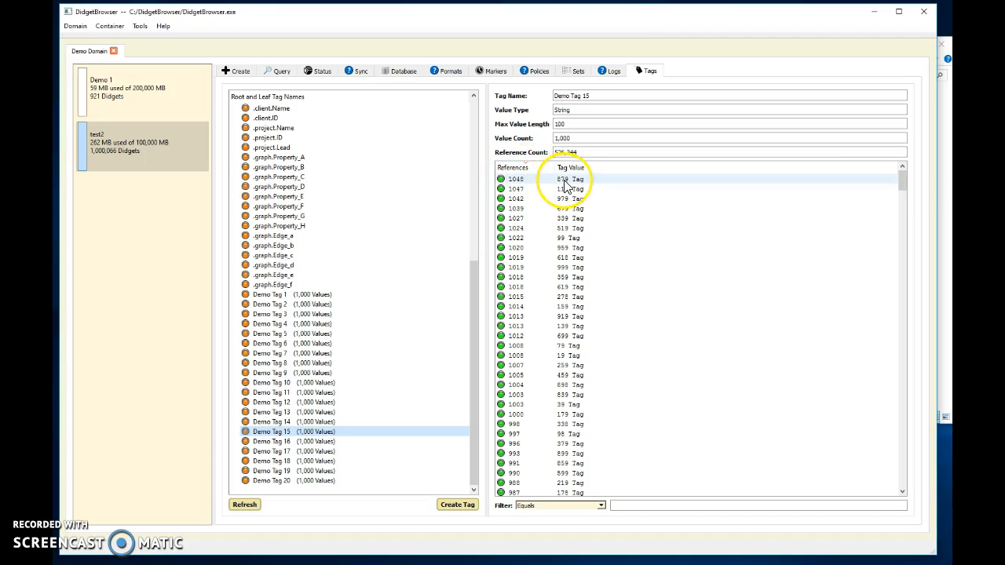
click(524, 168)
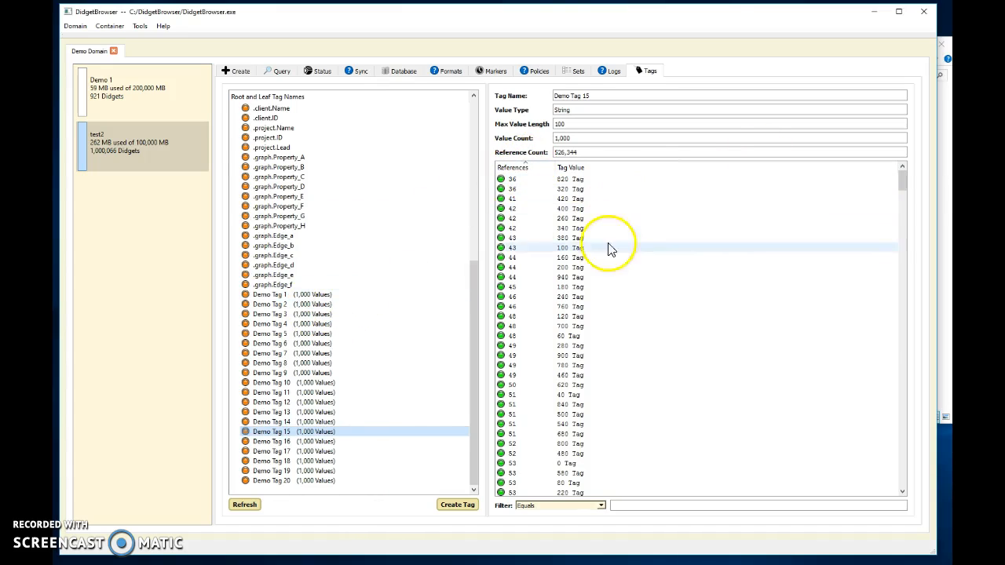
- List the Didgets whose Demo Tag 15 is 700 Tag, inspect the properties of document 9F91-A81D-83E3-0968, and close both windows
double_click(570, 326)
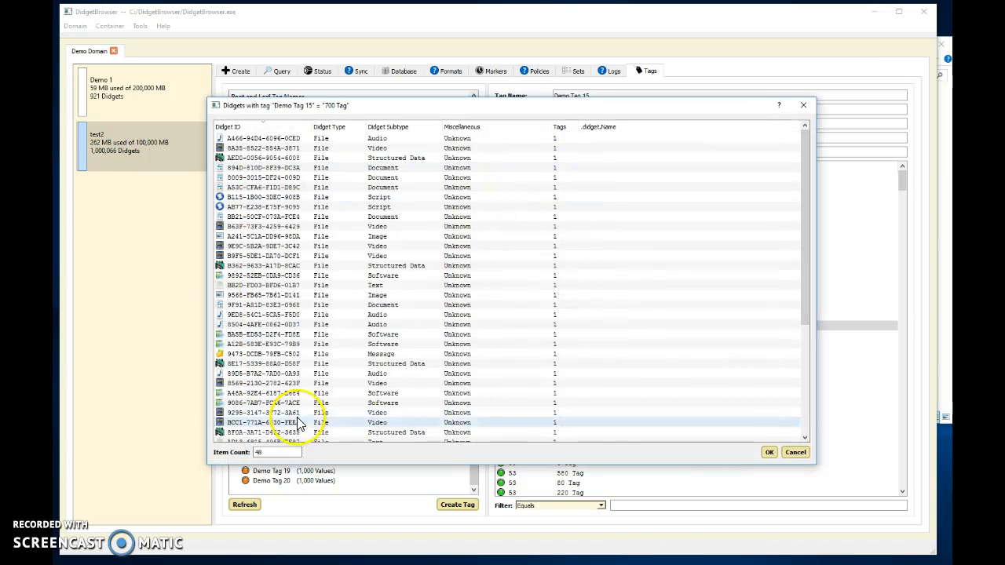
double_click(458, 306)
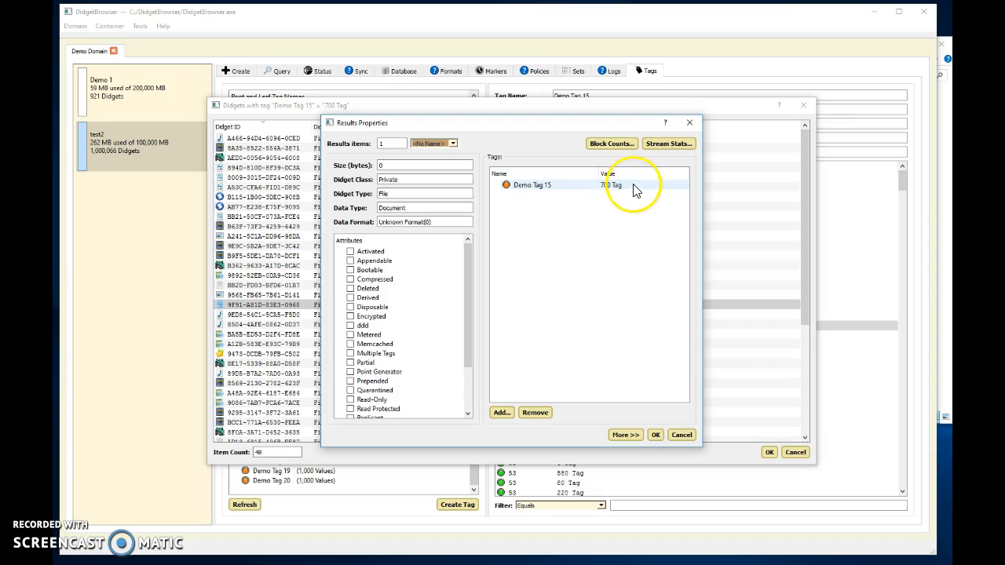
click(690, 124)
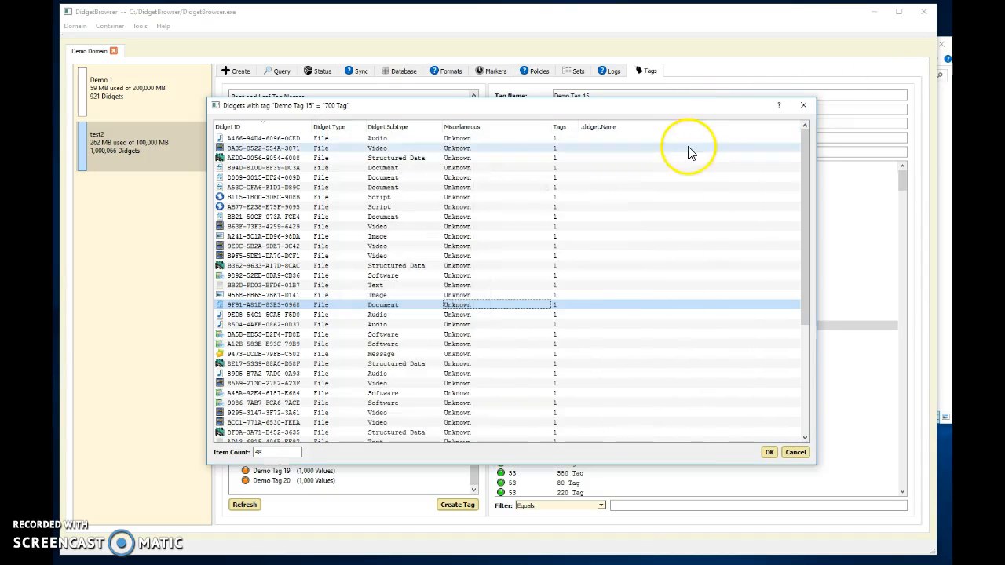
scroll(643, 219, down, 6)
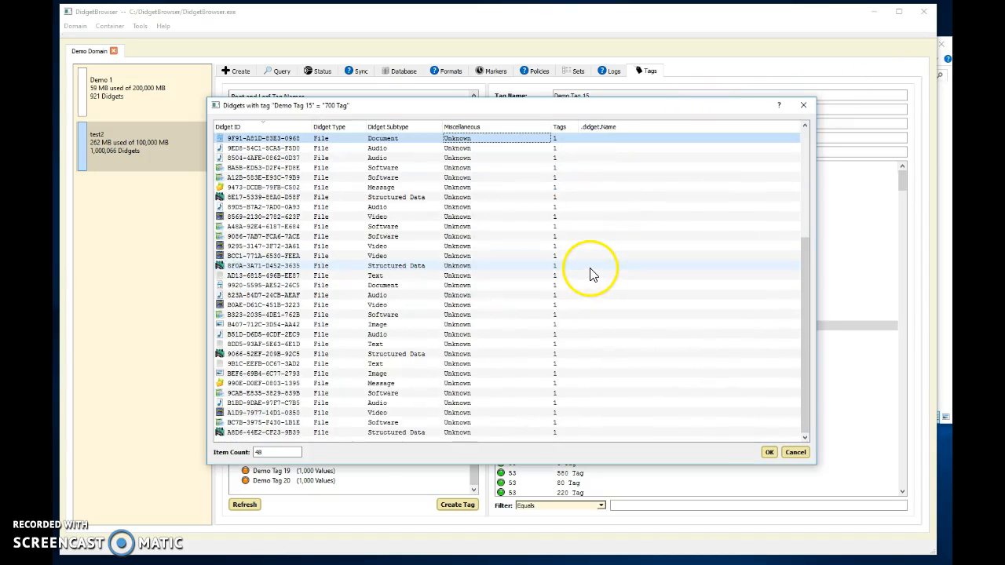
scroll(592, 274, up, 5)
click(803, 106)
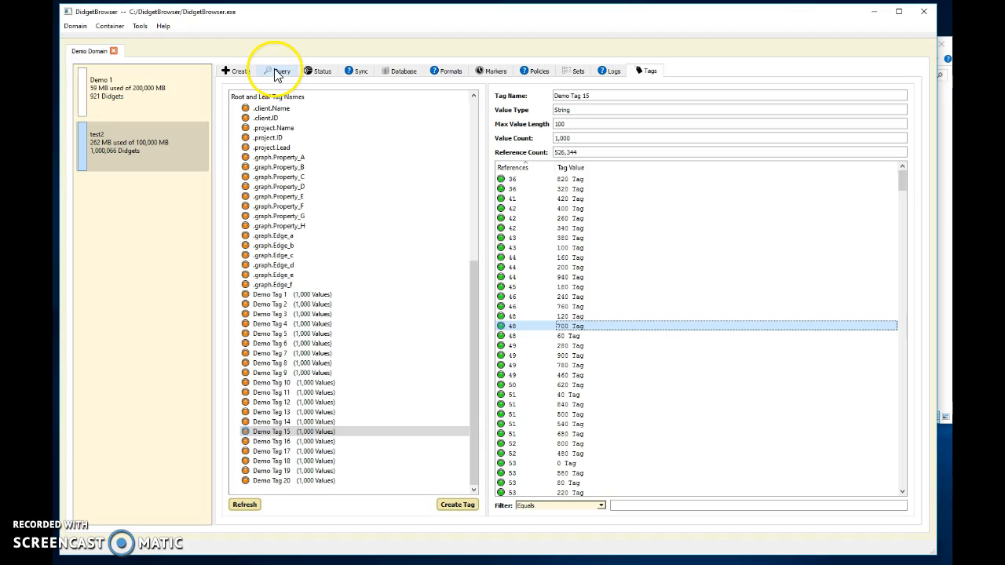
- Examine the status counts of the File Didget Types in test2
click(322, 72)
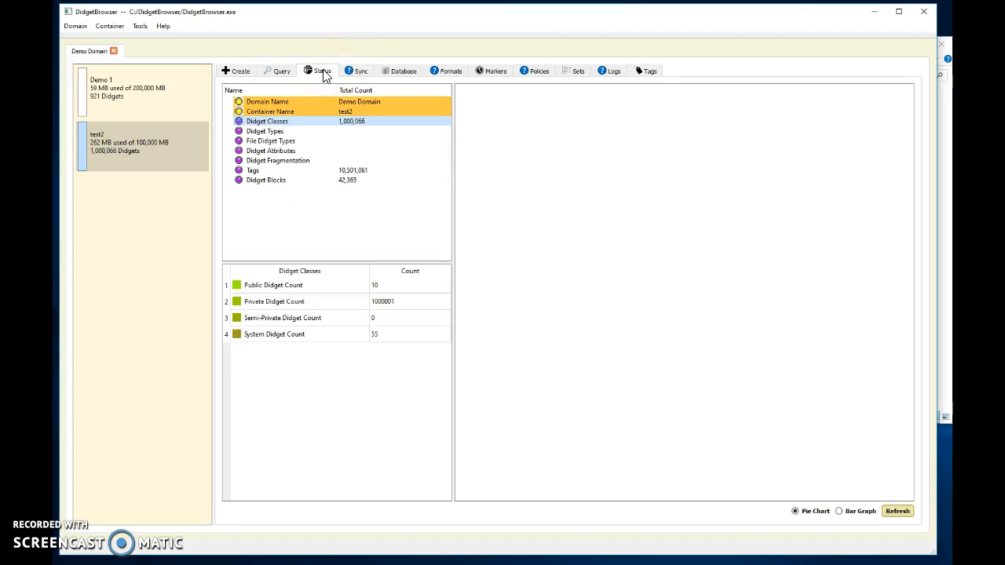
click(267, 141)
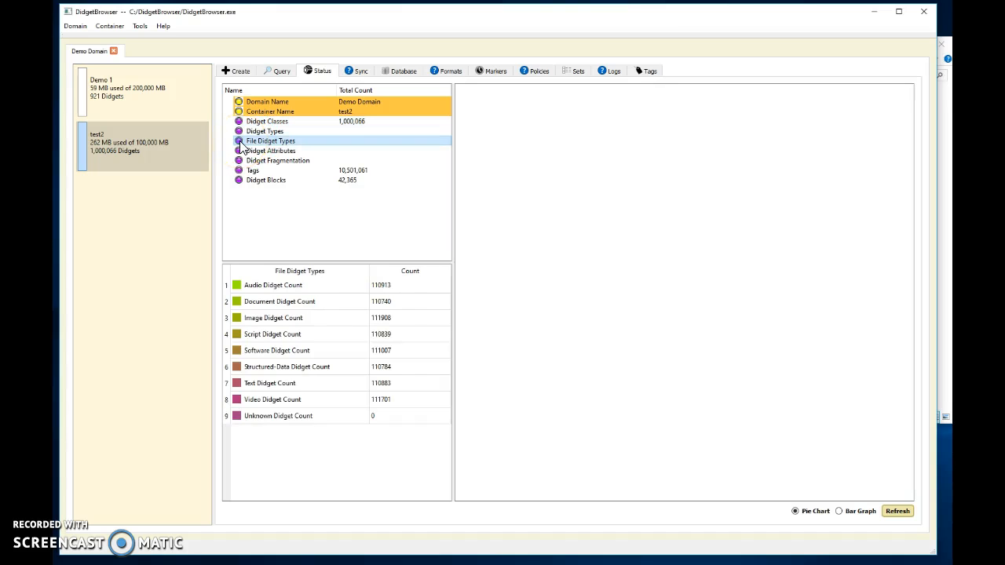